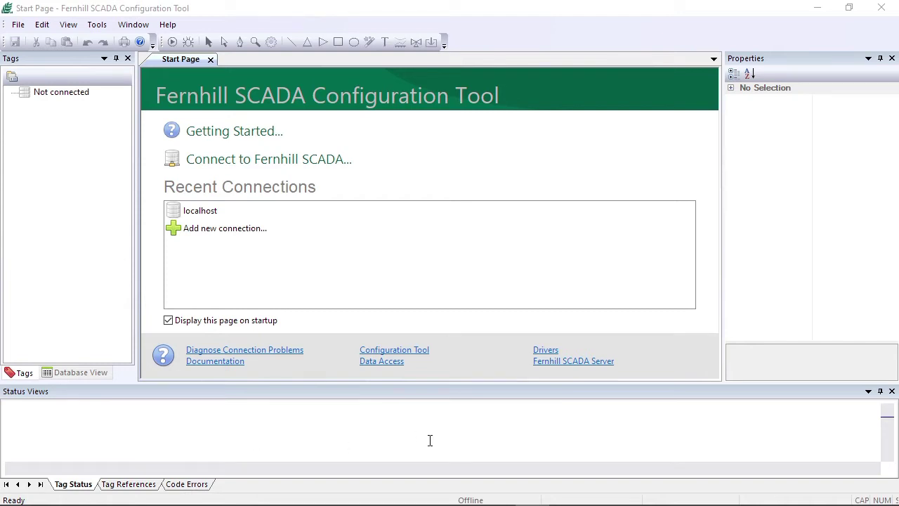
# Connect to the localhost server and add a root-level folder named Demo Folder.
pyautogui.click(197, 212)
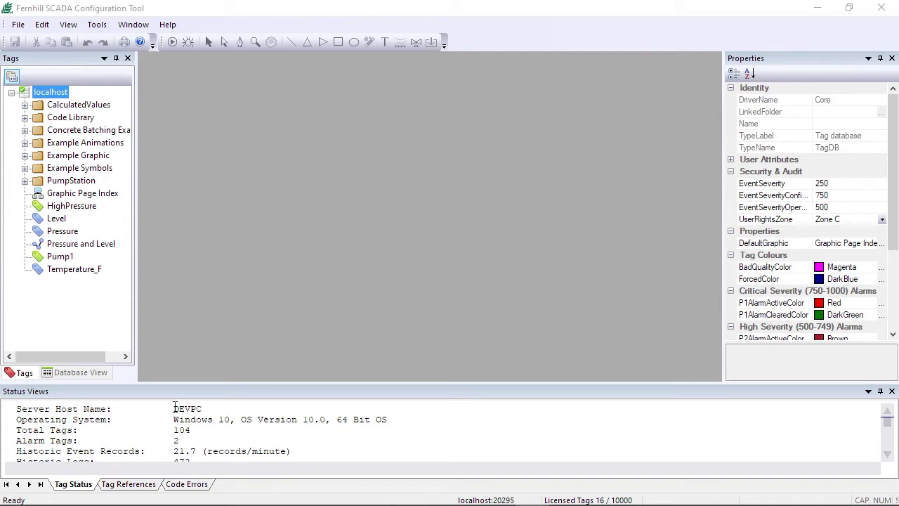
pyautogui.rightClick(49, 89)
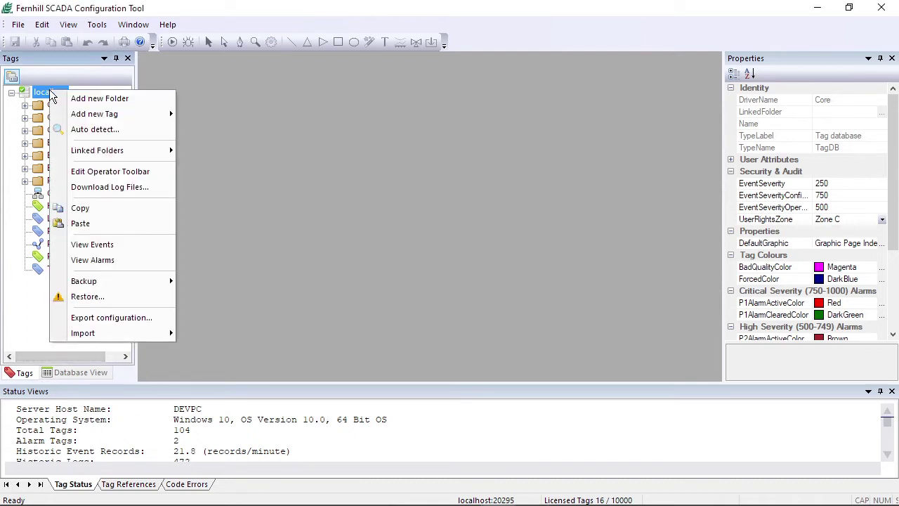
pyautogui.click(69, 103)
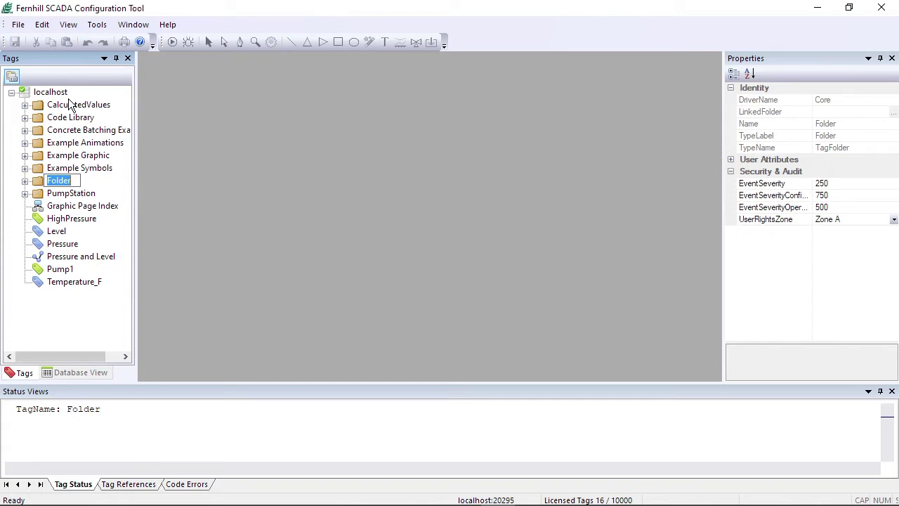
pyautogui.write('Demo Folder')
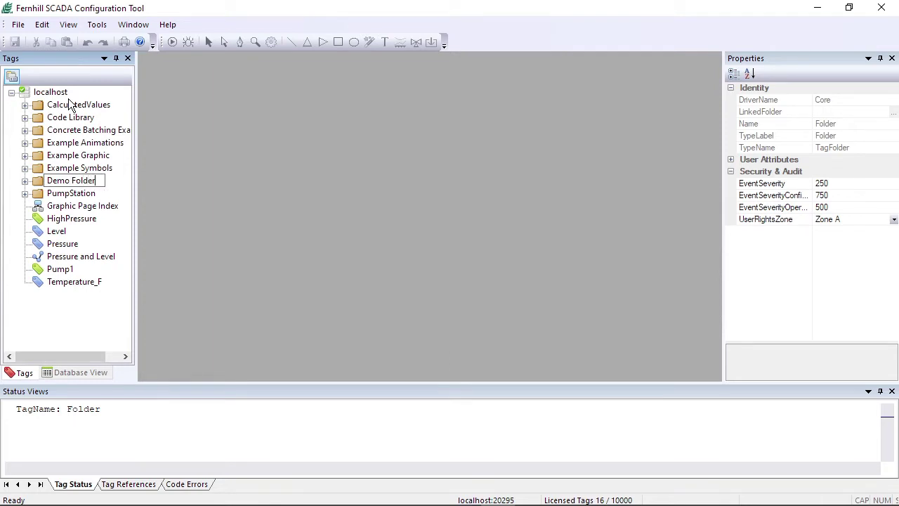
pyautogui.press('Return')
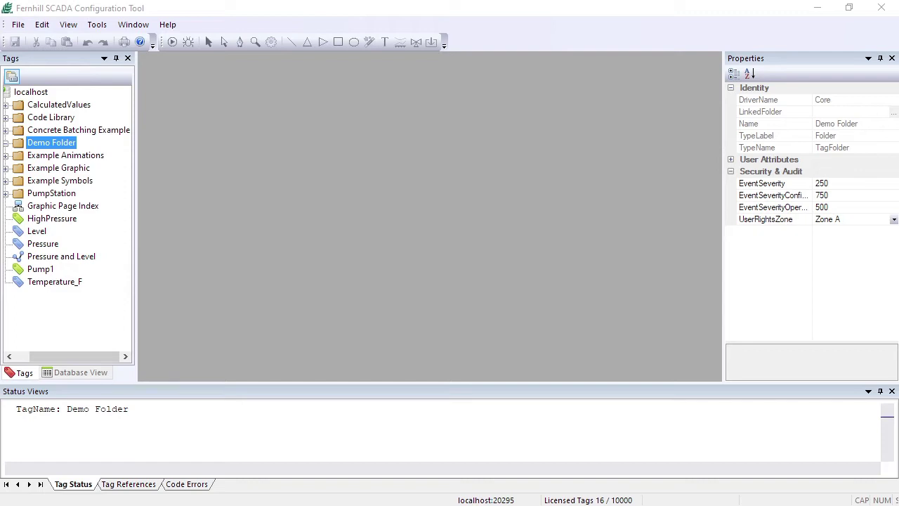
# Add a Core IEC 61131-3 Program tag to Demo Folder with its default name and open it in the text editor.
pyautogui.rightClick(53, 147)
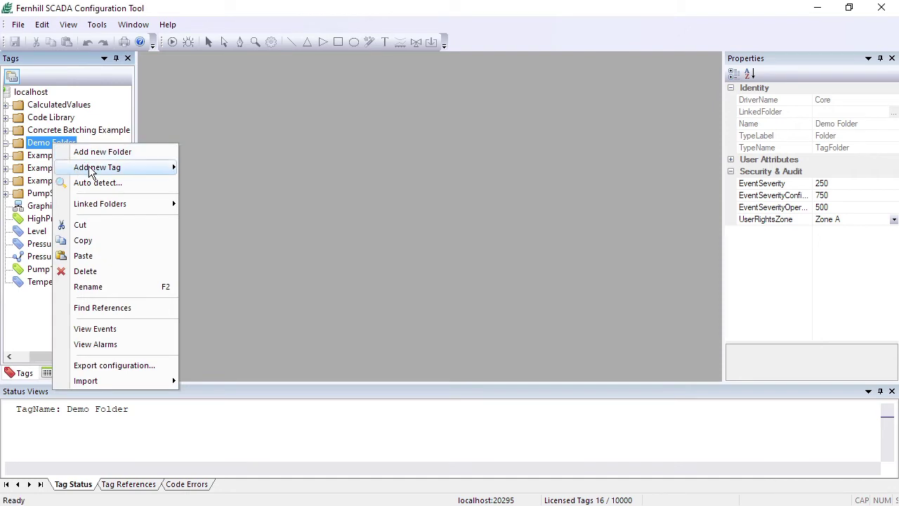
pyautogui.moveTo(91, 170)
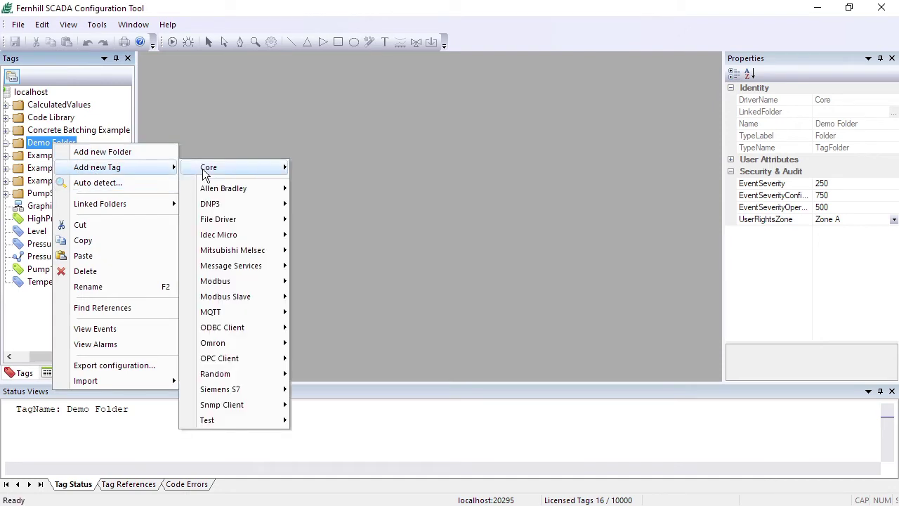
pyautogui.moveTo(205, 167)
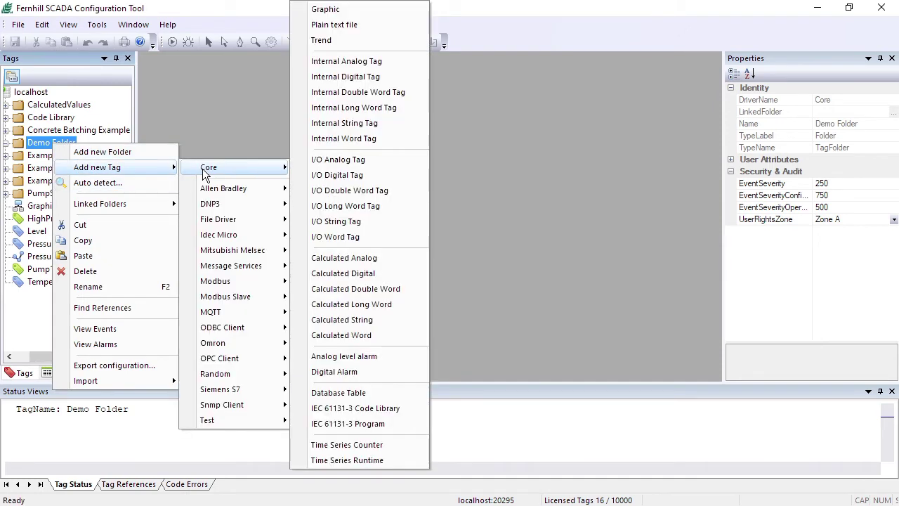
pyautogui.click(359, 426)
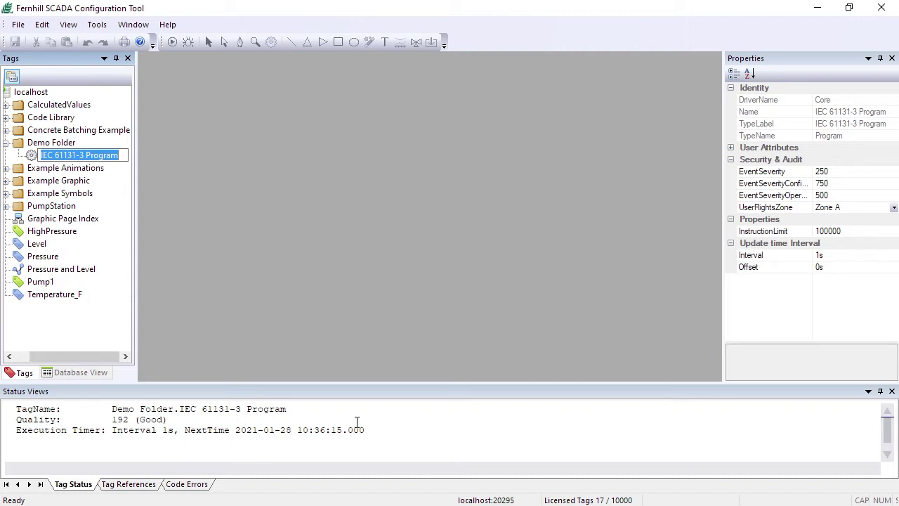
pyautogui.press('Return')
pyautogui.doubleClick(68, 159)
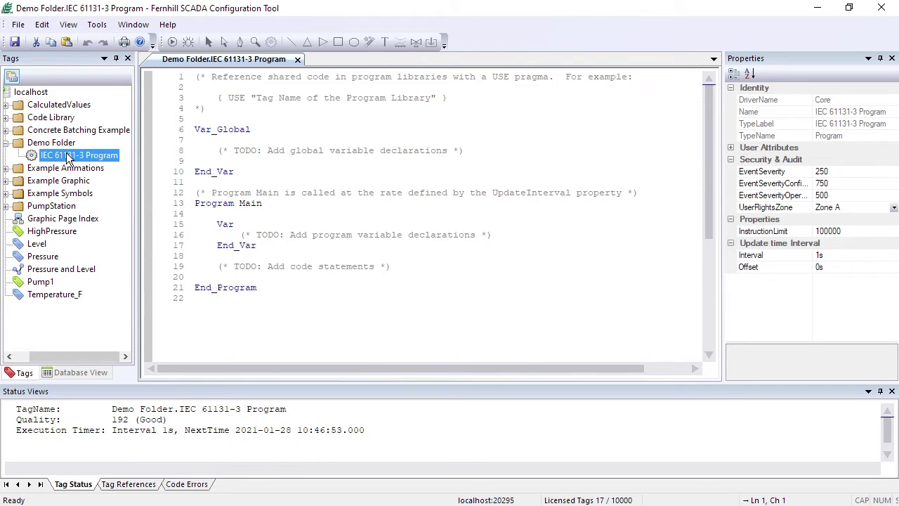
# Copy the complete step 5 sample code from Part 2 - Introduction to Tags and Folders in the Getting Started help, and minimize the help.
pyautogui.click(168, 26)
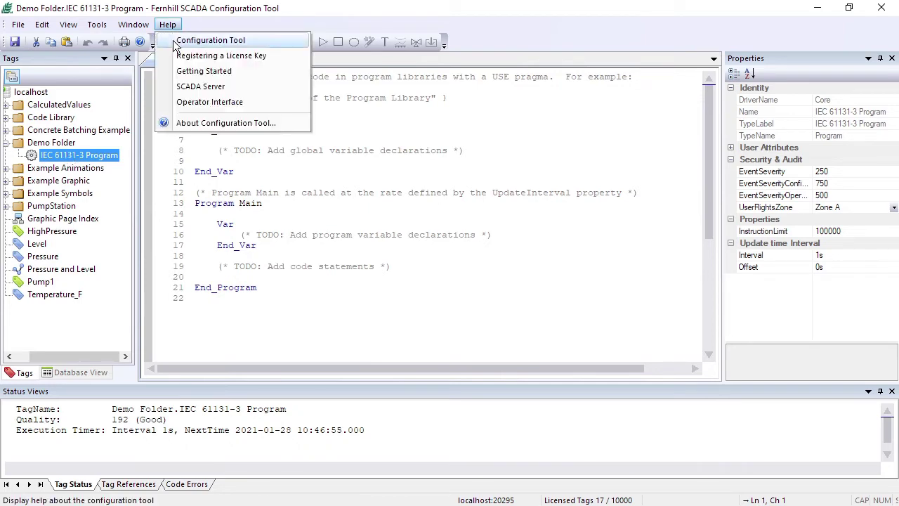
pyautogui.click(204, 71)
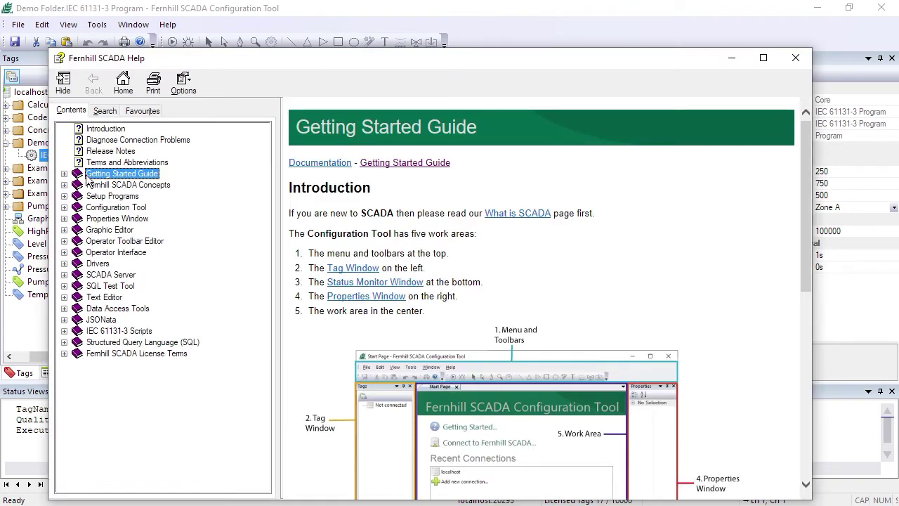
pyautogui.click(64, 174)
pyautogui.click(139, 196)
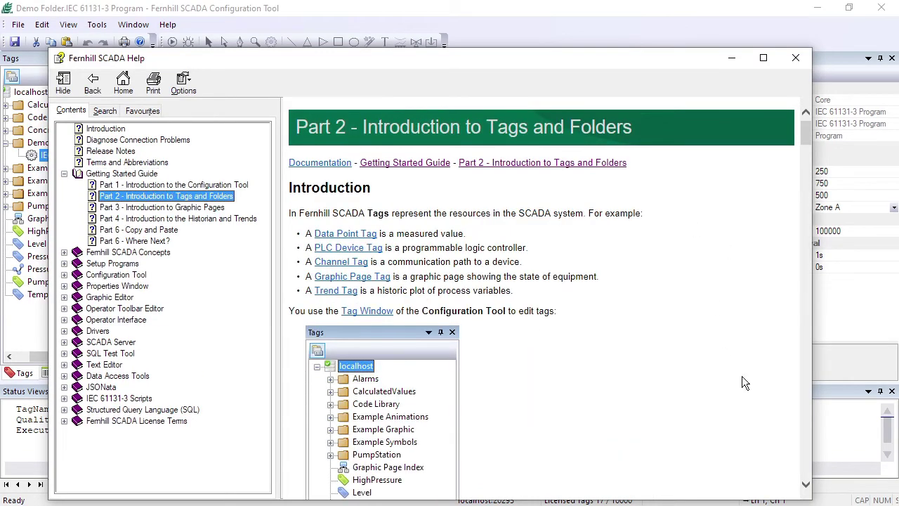
pyautogui.scroll(-15, 808, 407)
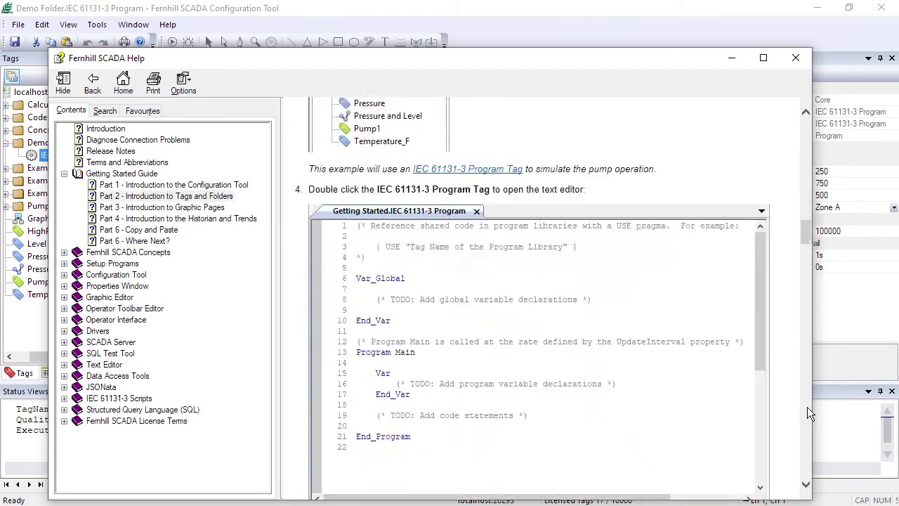
pyautogui.scroll(-5, 807, 407)
pyautogui.scroll(4, 319, 123)
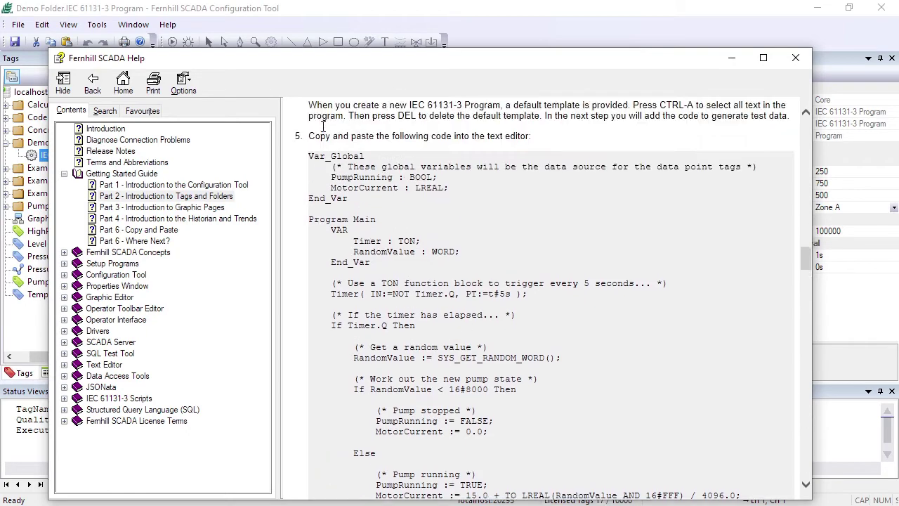
pyautogui.moveTo(310, 181); pyautogui.dragTo(366, 425)
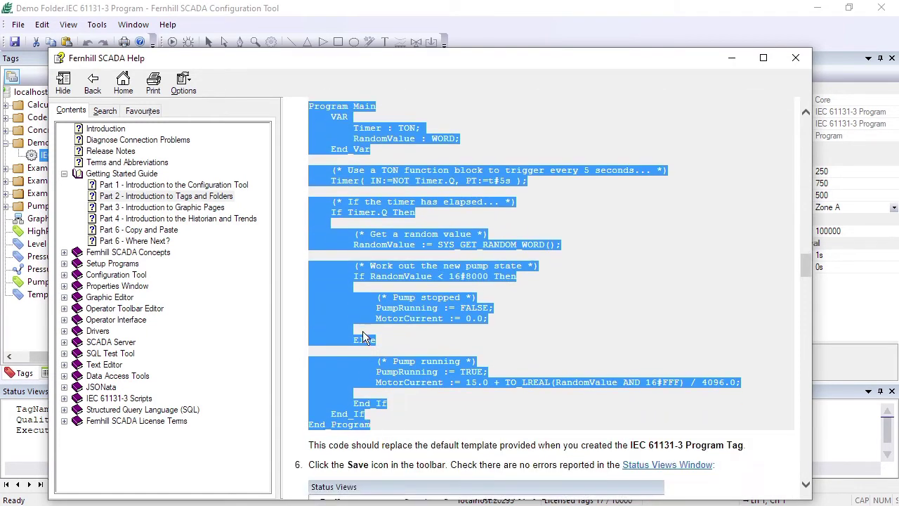
pyautogui.rightClick(340, 309)
pyautogui.click(376, 335)
pyautogui.click(732, 58)
# Replace the program's entire default template with the copied sample code and save it.
pyautogui.hotkey('ctrl', 'a')
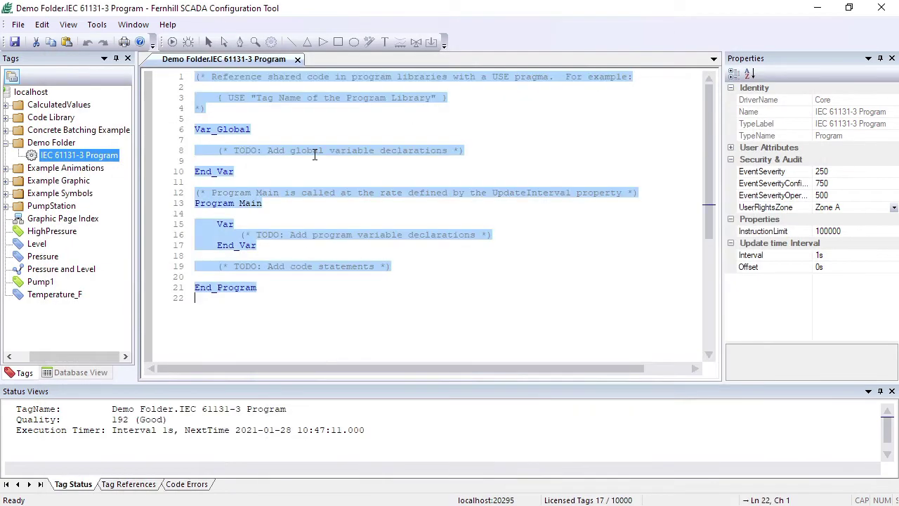
pyautogui.hotkey('ctrl', 'v')
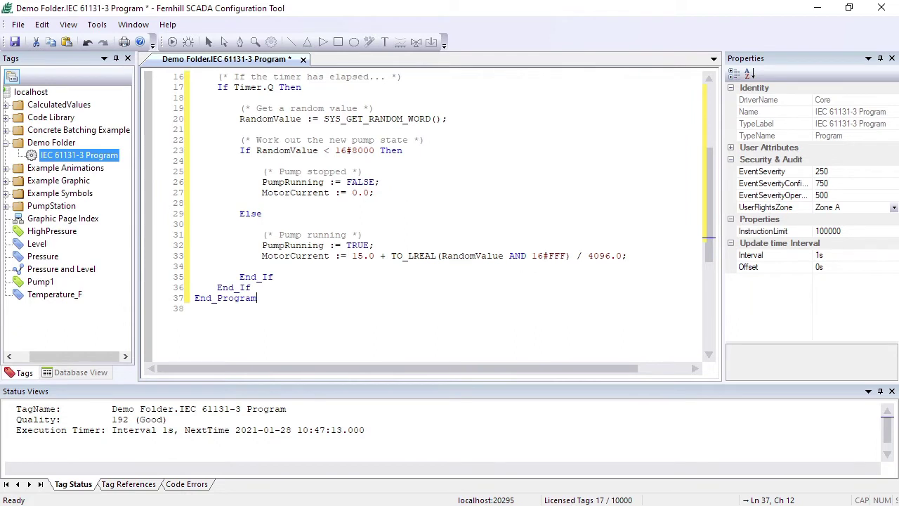
pyautogui.click(15, 42)
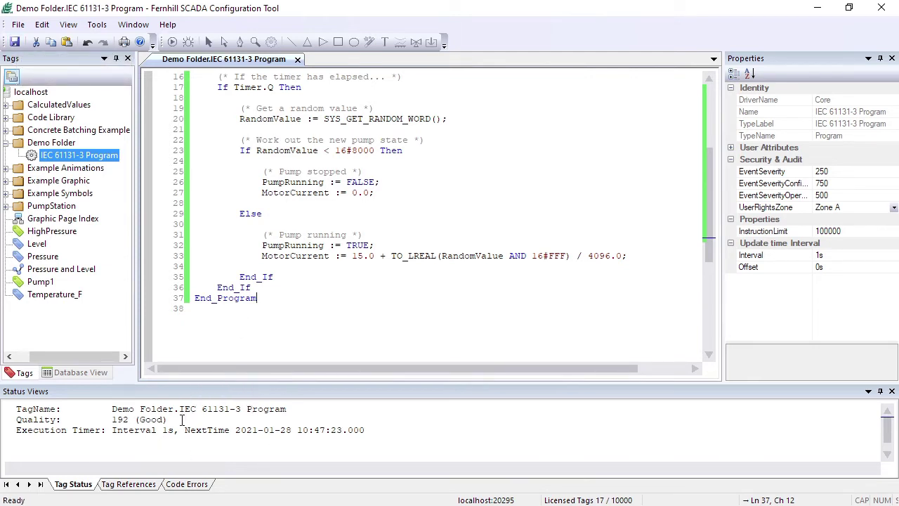
# Review the program's global variables, timer and pump state logic, and close its editor.
pyautogui.scroll(5, 344, 222)
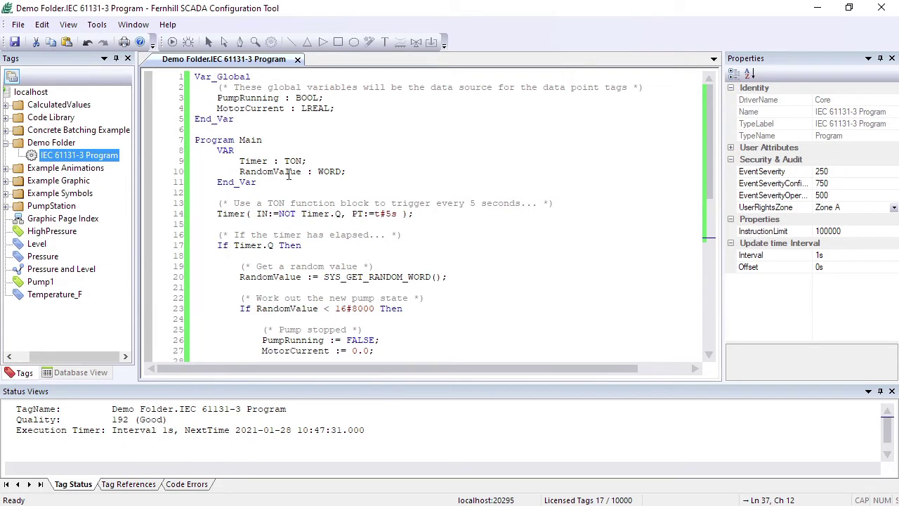
pyautogui.scroll(-2, 291, 175)
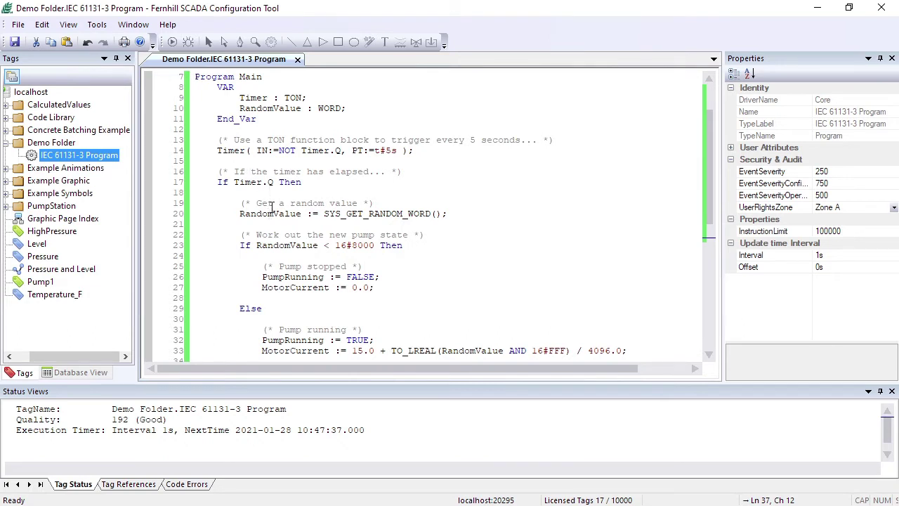
pyautogui.scroll(1, 333, 226)
pyautogui.scroll(-3, 333, 227)
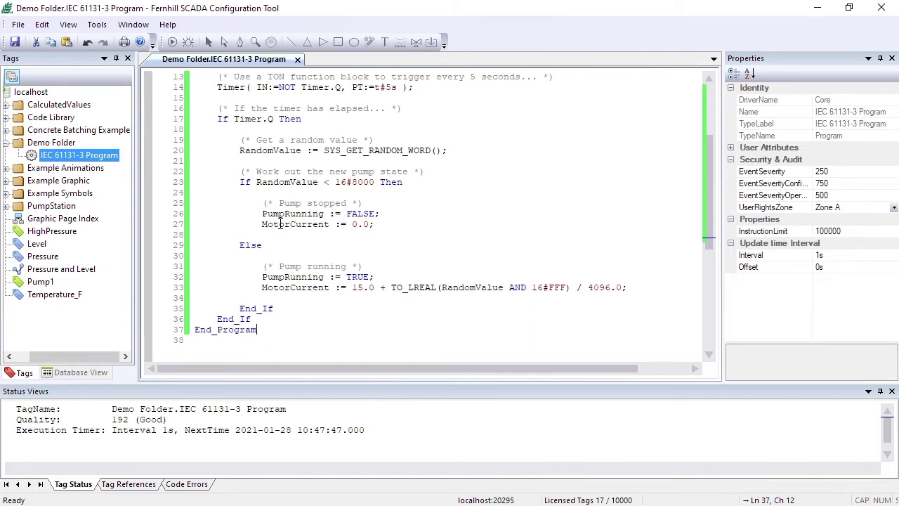
pyautogui.click(298, 59)
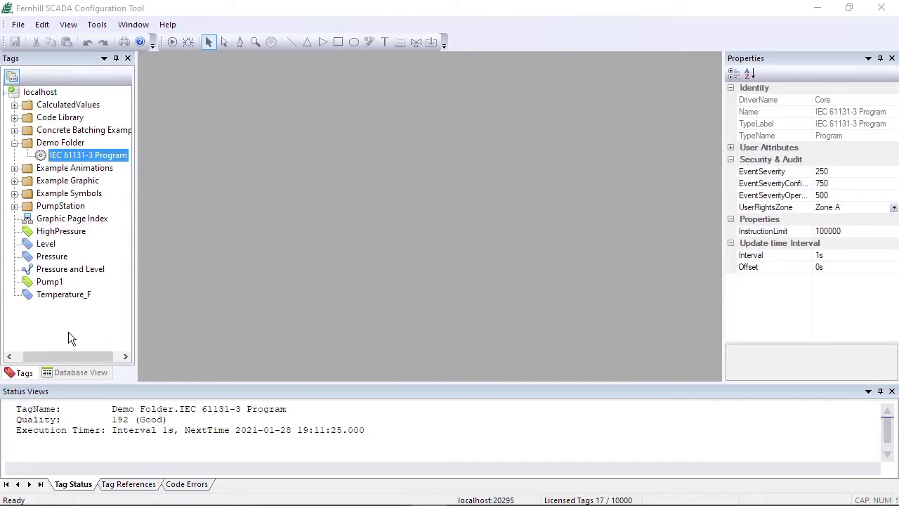
# Add a Core I/O Digital Tag named Pump State to Demo Folder.
pyautogui.rightClick(64, 145)
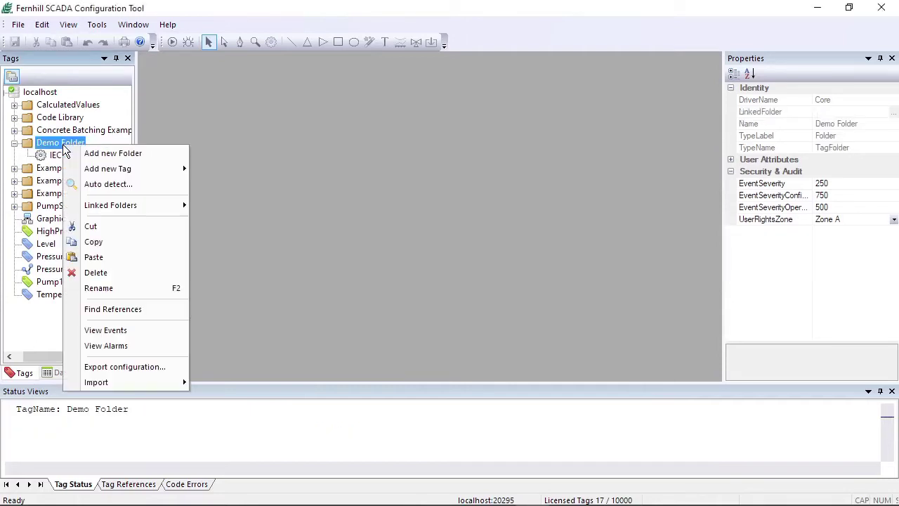
pyautogui.moveTo(112, 170)
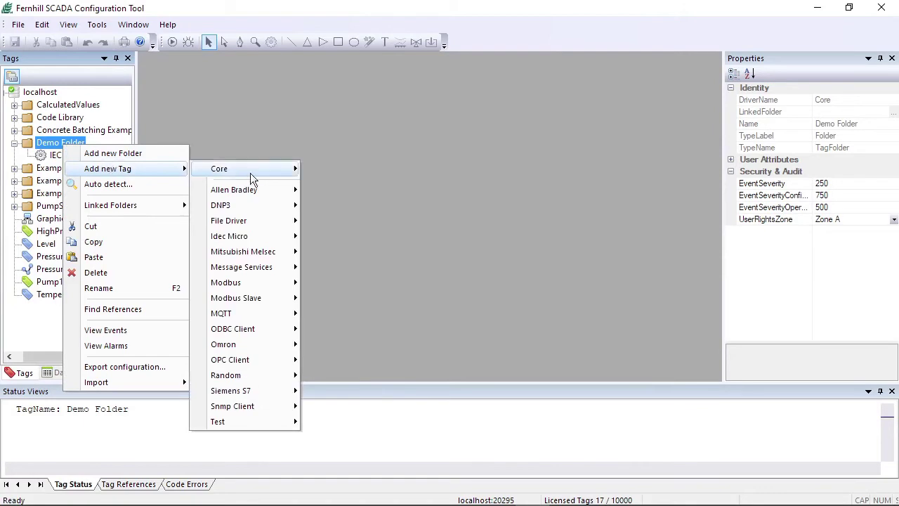
pyautogui.moveTo(251, 171)
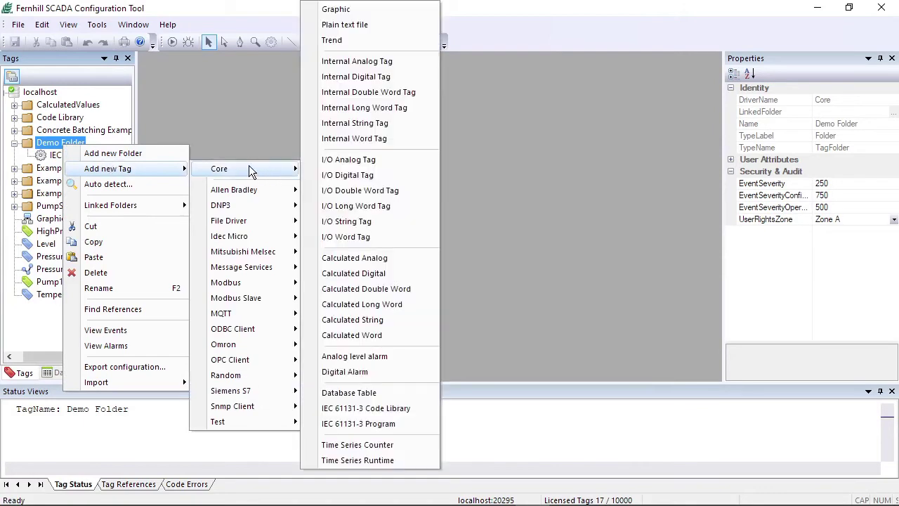
pyautogui.click(328, 176)
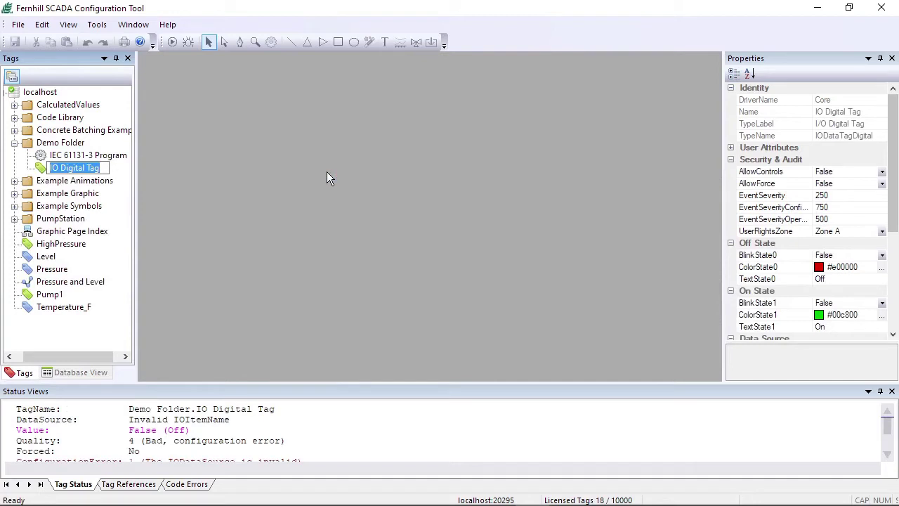
pyautogui.write('Pump State')
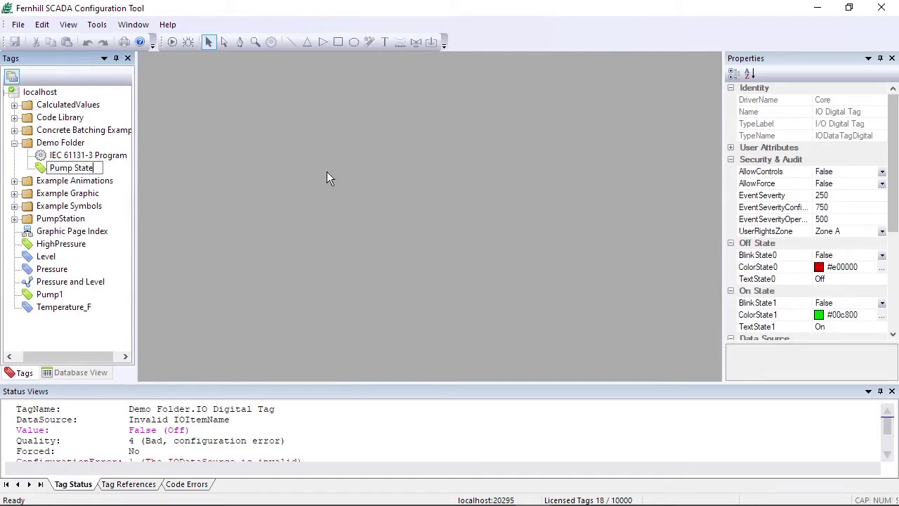
pyautogui.press('Return')
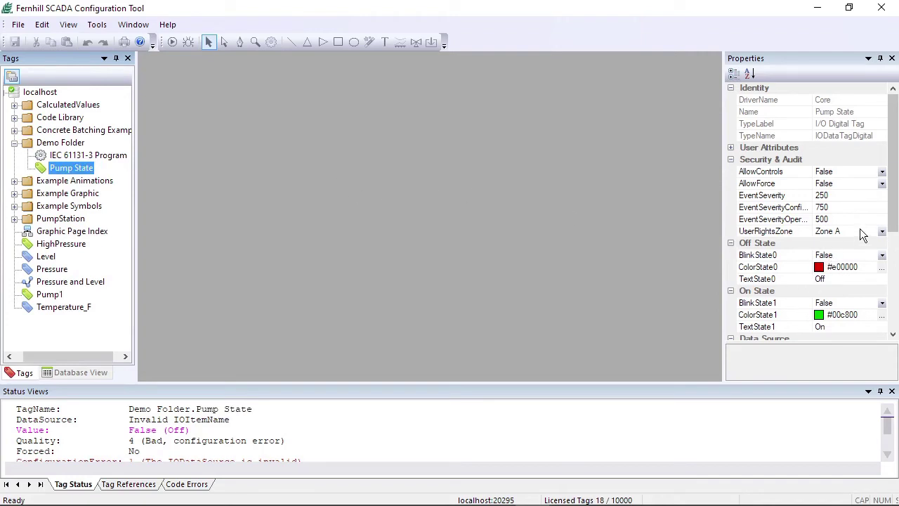
# Set the Pump State tag's off-state text to Stopped and its on-state text to Running.
pyautogui.click(842, 280)
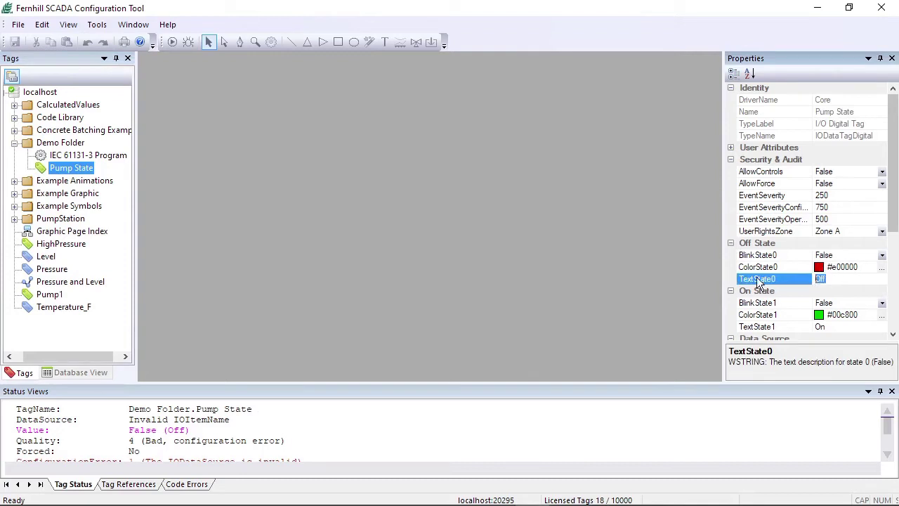
pyautogui.write('Stopped')
pyautogui.press('Return')
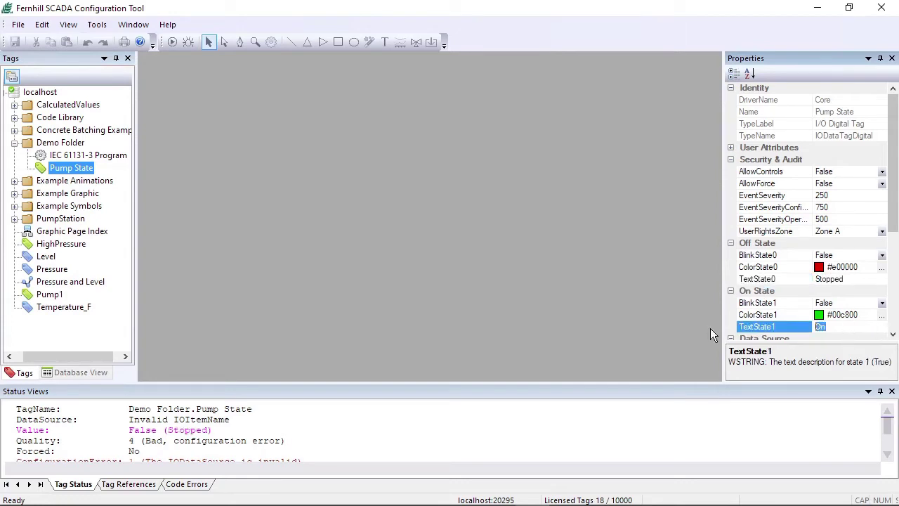
pyautogui.write('Running')
# Set the Pump State tag's IODataSource to the IEC 61131-3 Program in Demo Folder as a relative reference.
pyautogui.moveTo(896, 232); pyautogui.dragTo(896, 254)
pyautogui.click(882, 305)
pyautogui.click(882, 305)
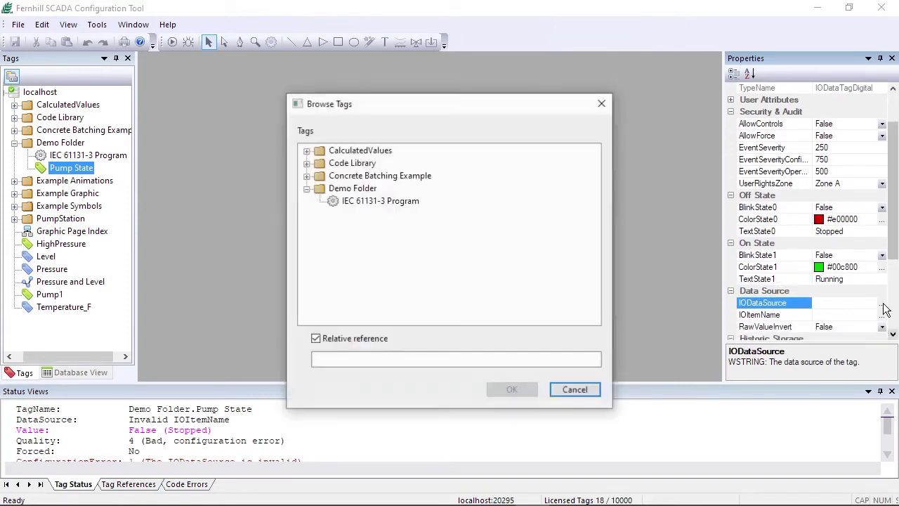
pyautogui.click(378, 201)
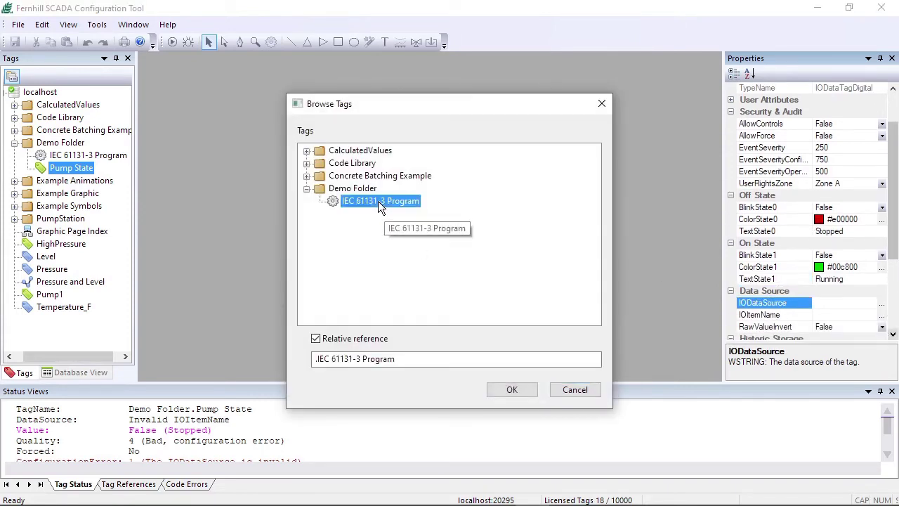
pyautogui.click(514, 392)
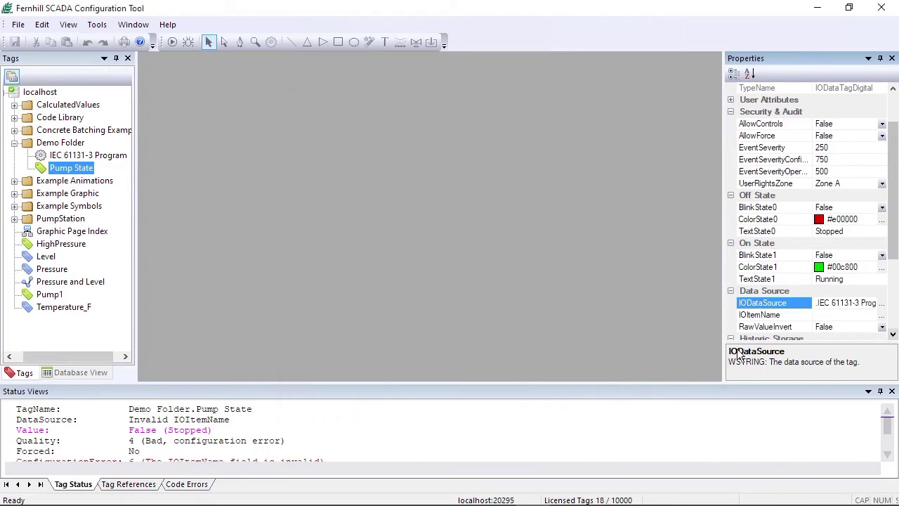
# Set the Pump State tag's IOItemName to the program variable PumpRunning.
pyautogui.click(884, 316)
pyautogui.click(884, 316)
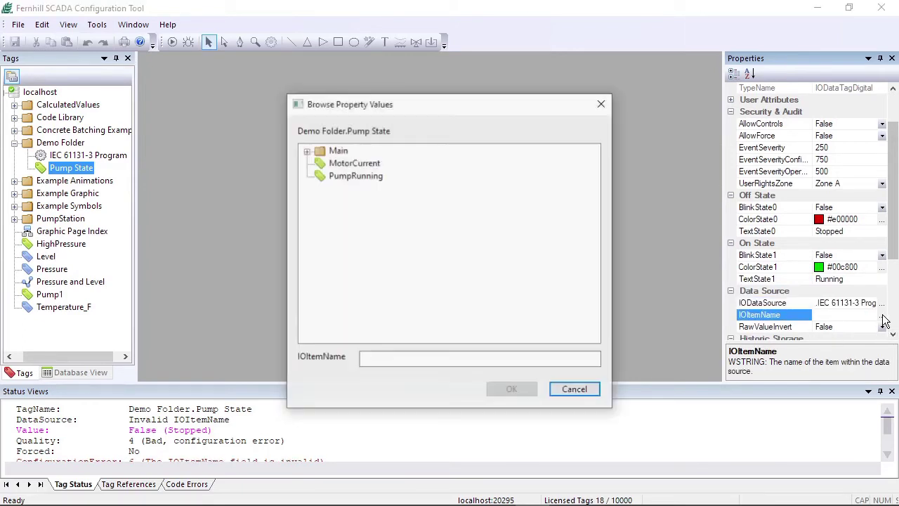
pyautogui.click(338, 179)
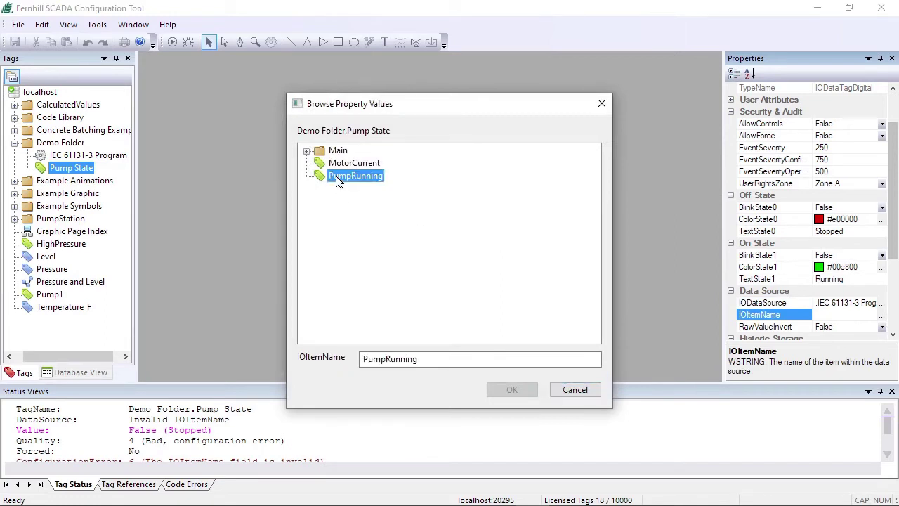
pyautogui.click(513, 390)
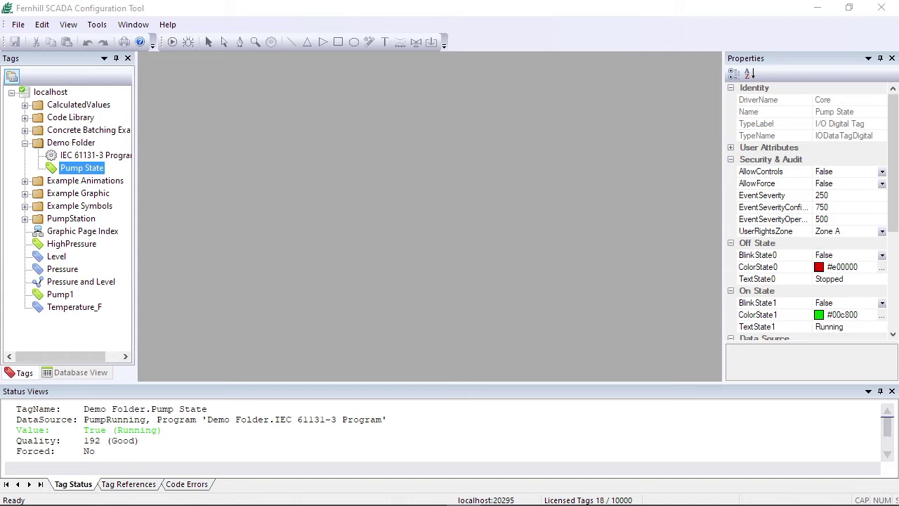
# Add a Core I/O Analog Tag named Motor Current to Demo Folder.
pyautogui.rightClick(67, 144)
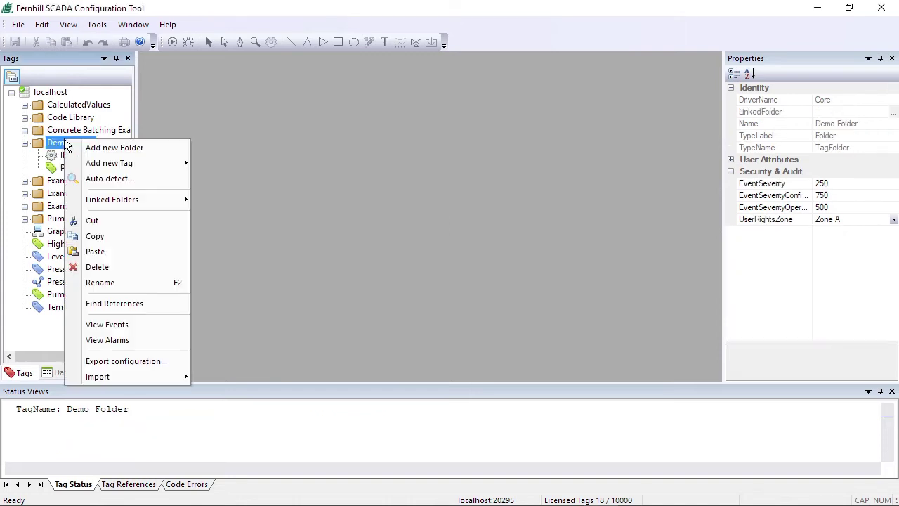
pyautogui.moveTo(127, 162)
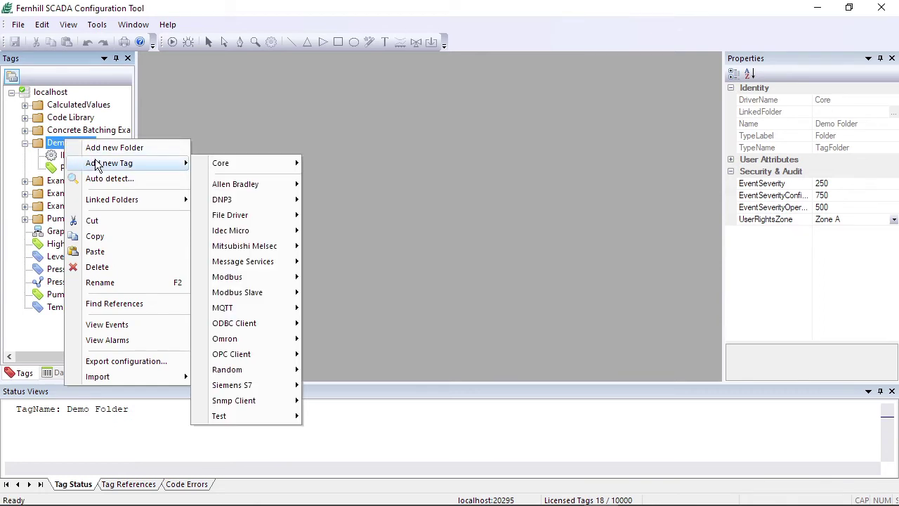
pyautogui.moveTo(224, 162)
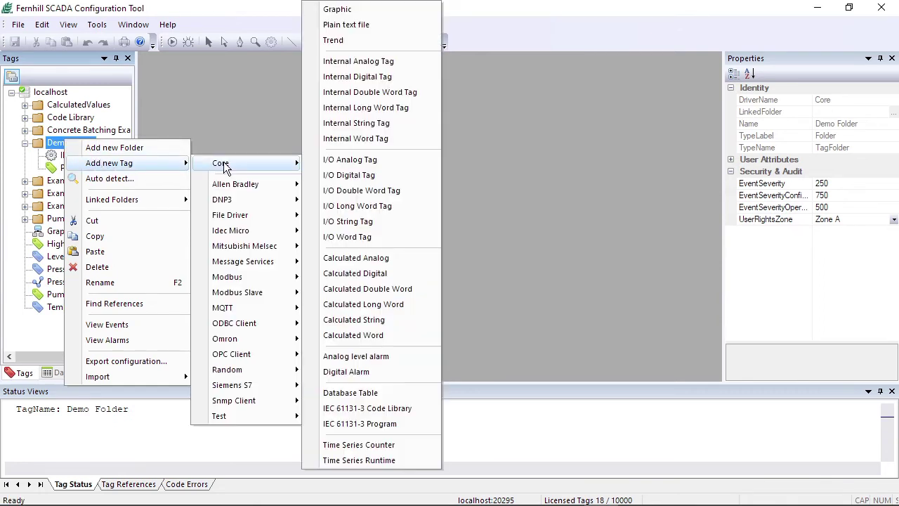
pyautogui.click(370, 161)
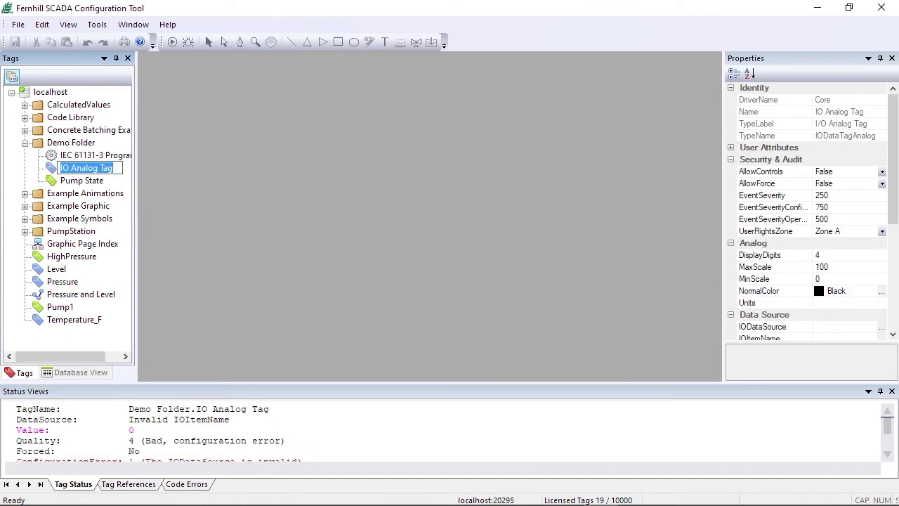
pyautogui.write('Motor Curr')
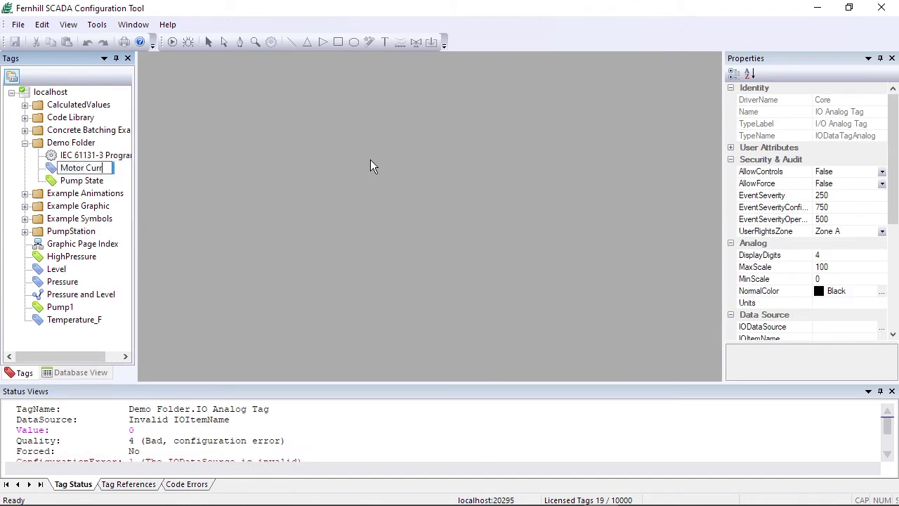
pyautogui.write('ent')
pyautogui.press('Return')
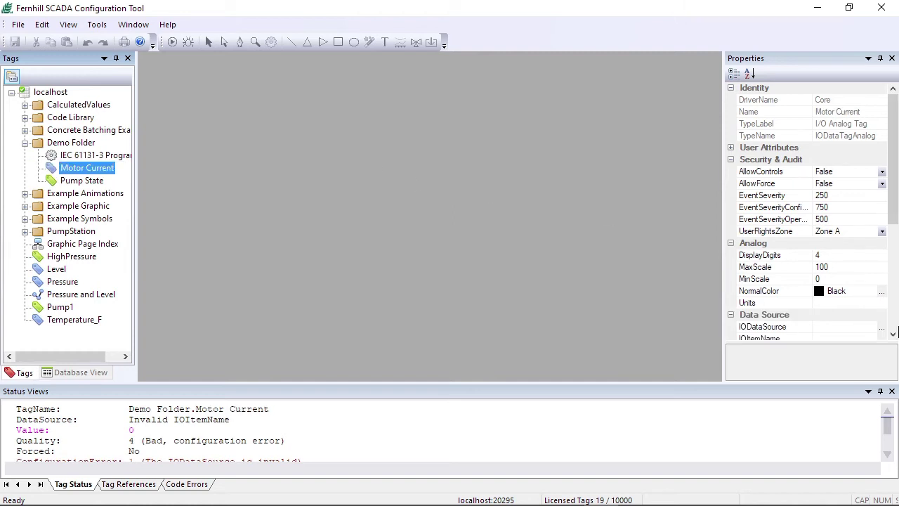
# Set the Motor Current tag's units to Amps and its IODataSource to Demo Folder's IEC 61131-3 Program as a relative reference.
pyautogui.click(835, 303)
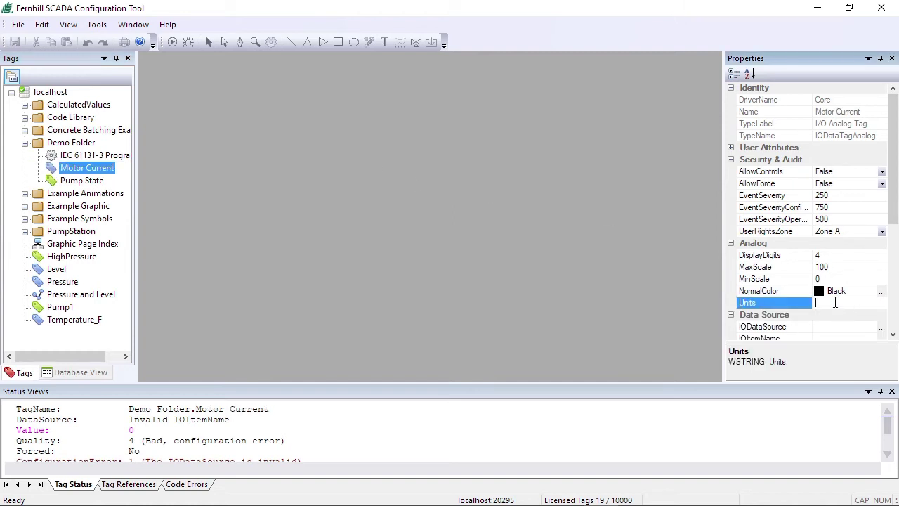
pyautogui.write('Amps')
pyautogui.doubleClick(883, 328)
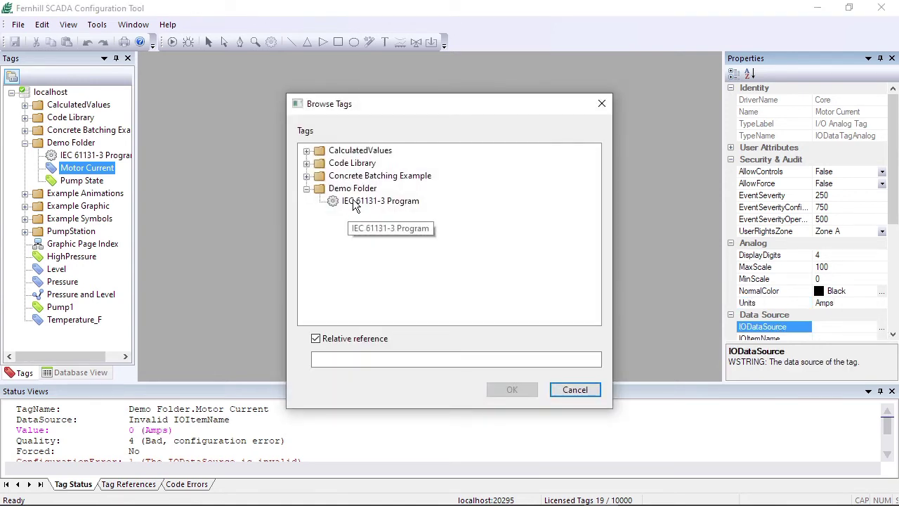
pyautogui.click(365, 201)
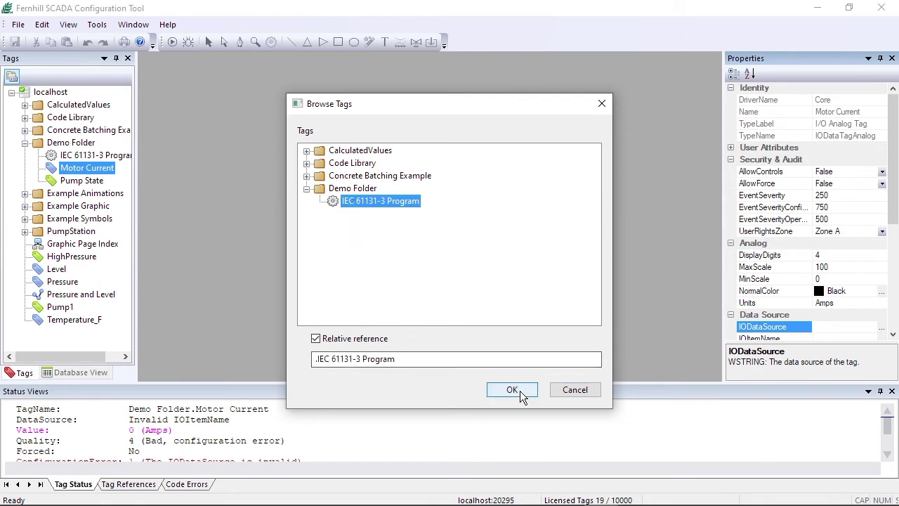
pyautogui.click(520, 391)
# Set the Motor Current tag's IOItemName to MotorCurrent and its IOItemType to 64-bit floating point.
pyautogui.moveTo(892, 204); pyautogui.dragTo(898, 243)
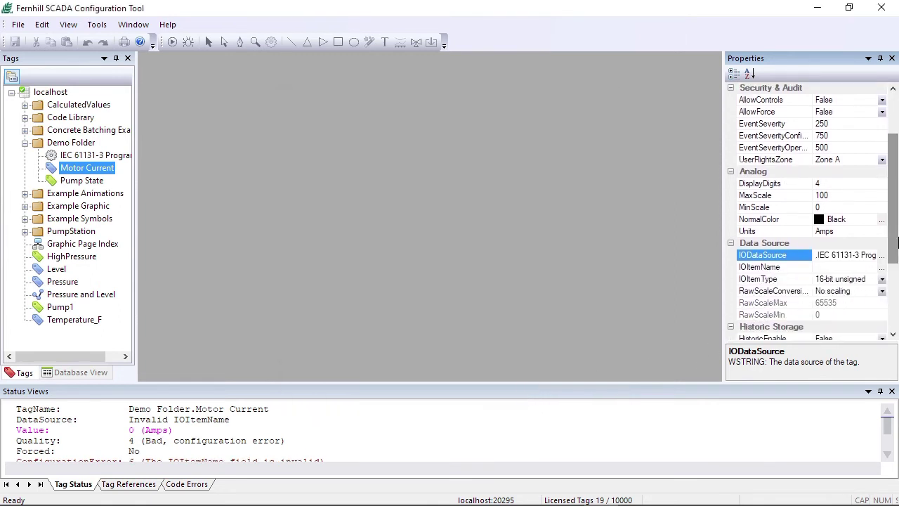
pyautogui.click(882, 268)
pyautogui.click(882, 268)
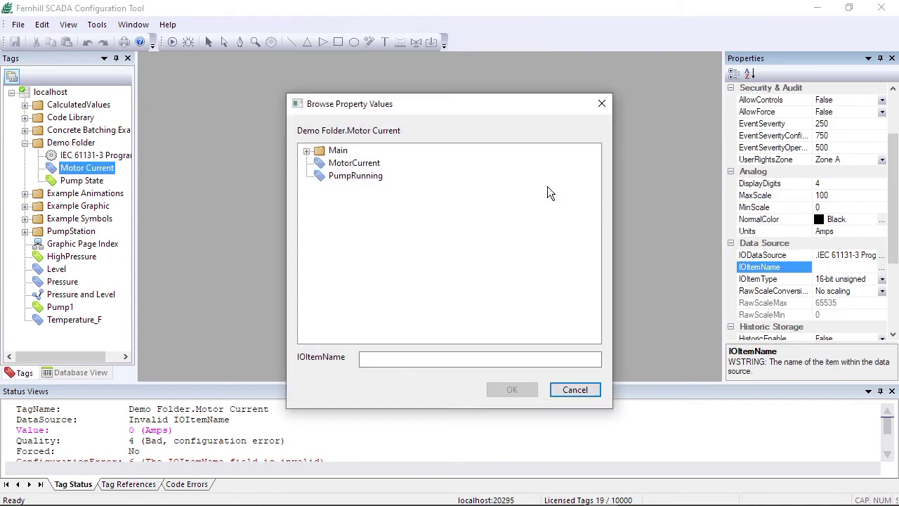
pyautogui.click(358, 164)
pyautogui.click(517, 393)
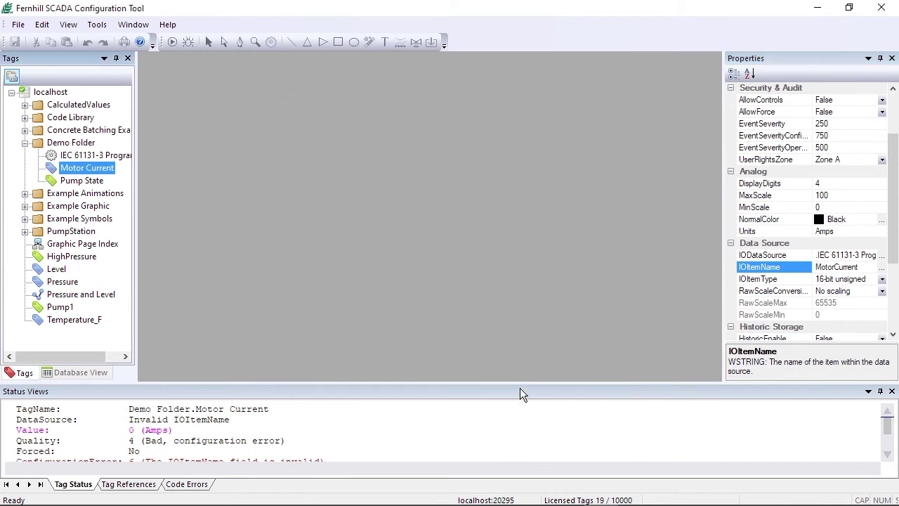
pyautogui.click(882, 279)
pyautogui.click(857, 371)
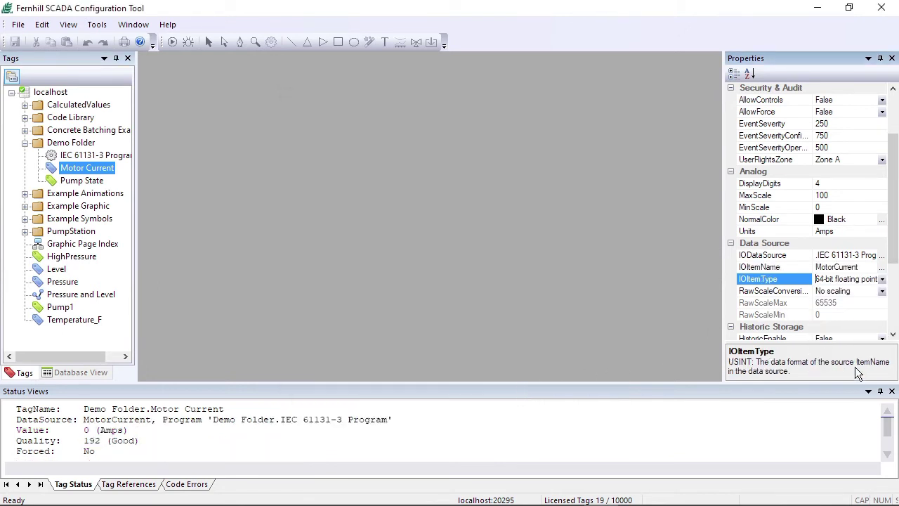
pyautogui.click(855, 291)
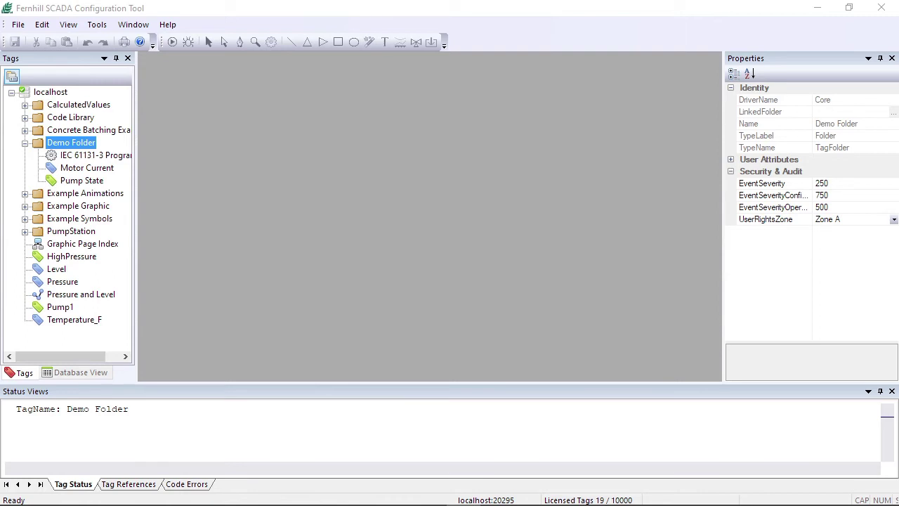
# Add a Core Graphic to Demo Folder, keep the default name Graphic, and open it for editing.
pyautogui.rightClick(56, 142)
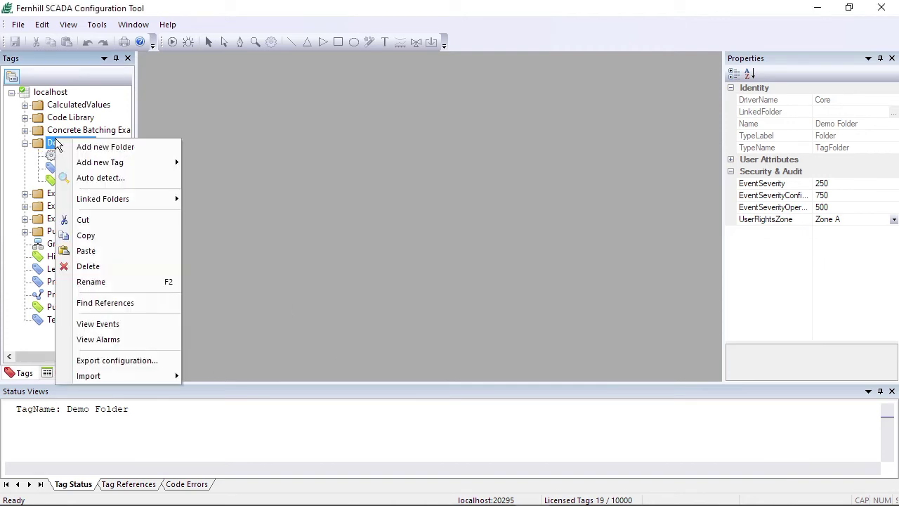
pyautogui.moveTo(104, 165)
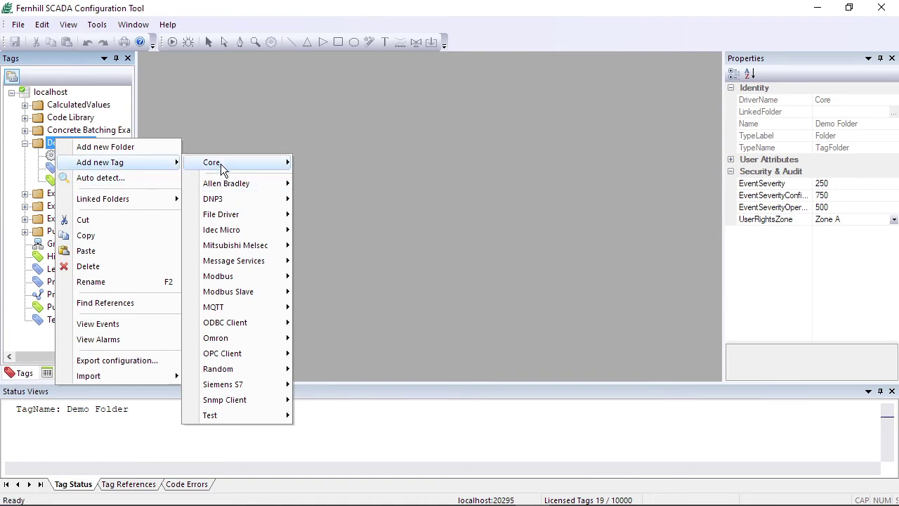
pyautogui.moveTo(218, 162)
pyautogui.click(356, 8)
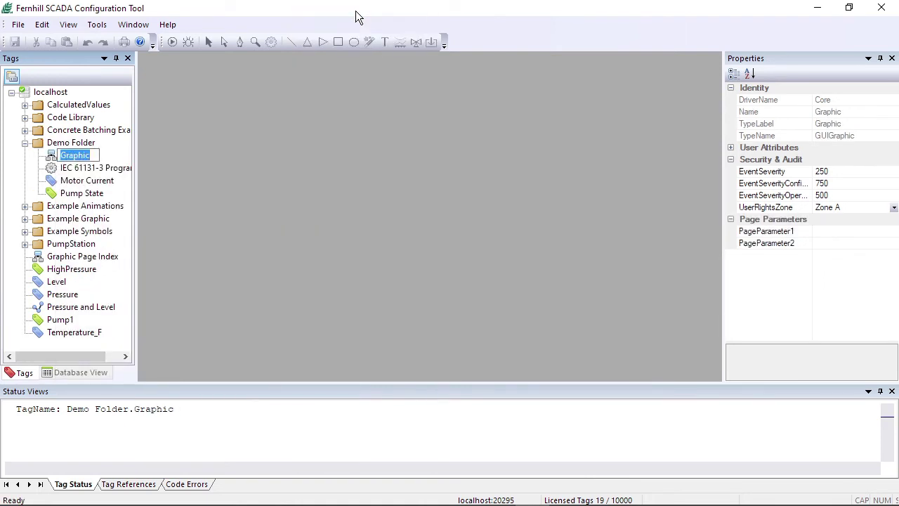
pyautogui.press('Return')
pyautogui.rightClick(74, 155)
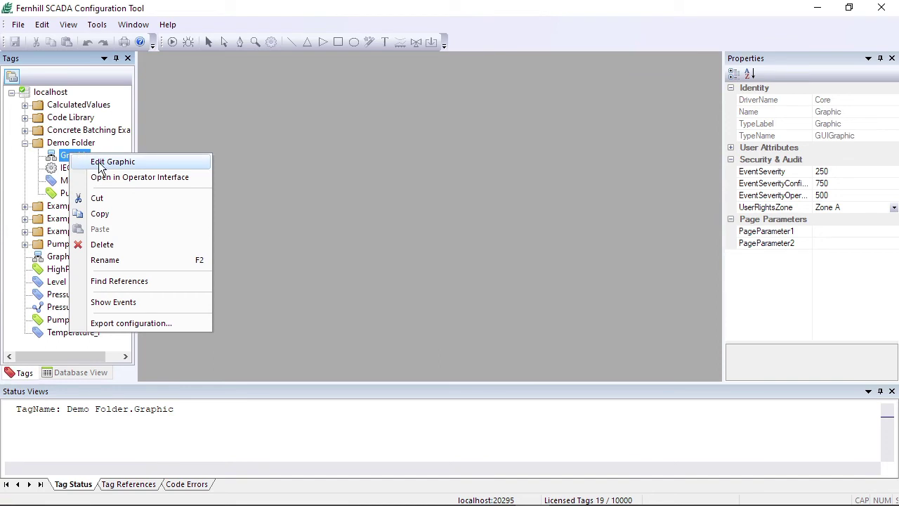
pyautogui.click(101, 164)
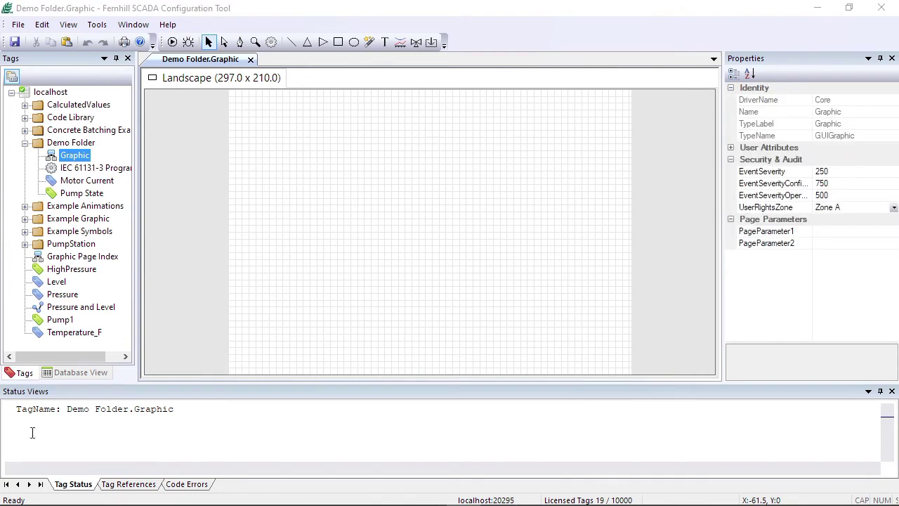
# Draw a text box about 85 x 20 near the page's upper-left corner and set its text to Pump Monitor.
pyautogui.click(388, 45)
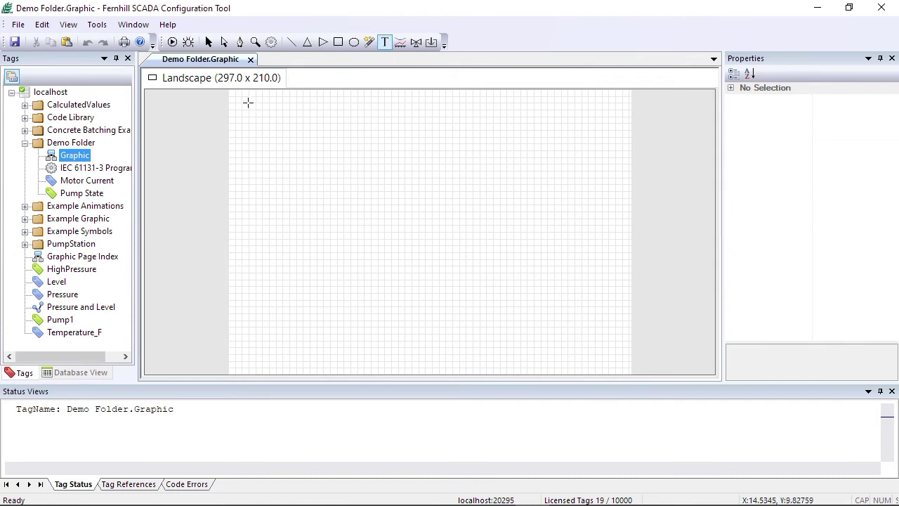
pyautogui.moveTo(248, 103); pyautogui.dragTo(365, 129)
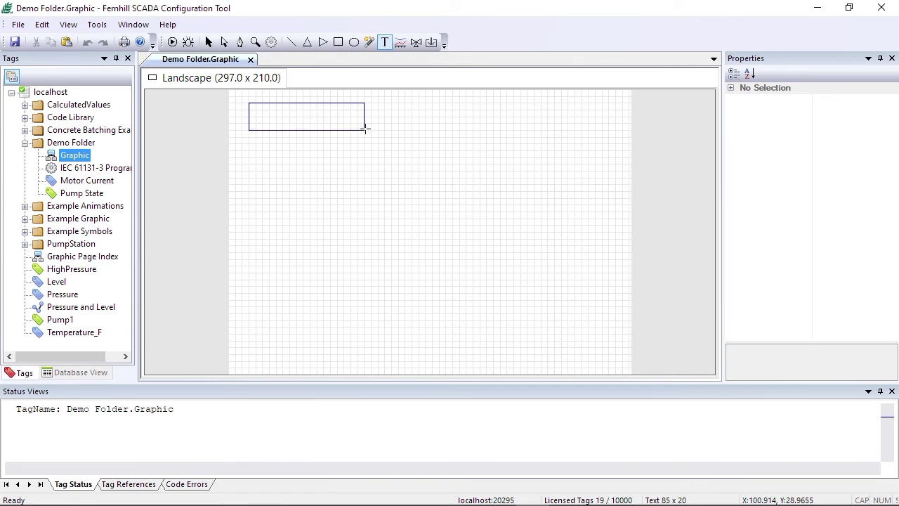
pyautogui.moveTo(365, 129); pyautogui.dragTo(366, 129)
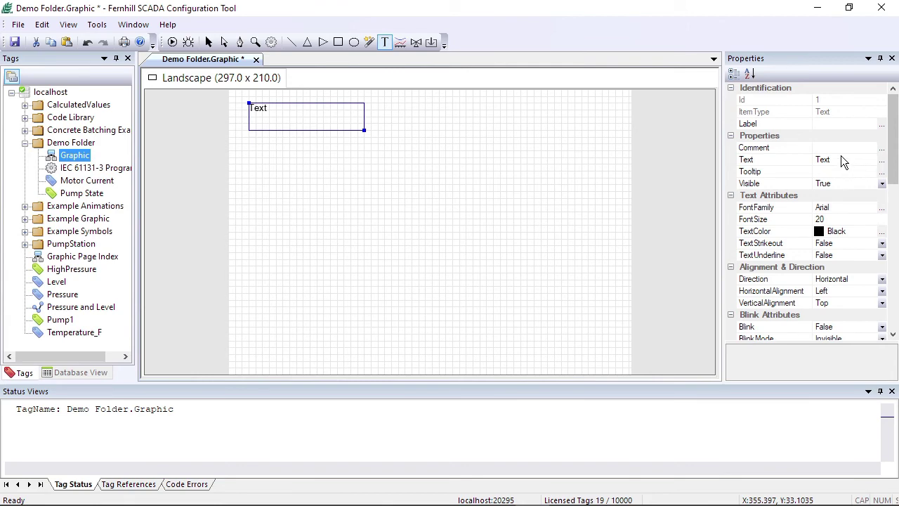
pyautogui.click(843, 160)
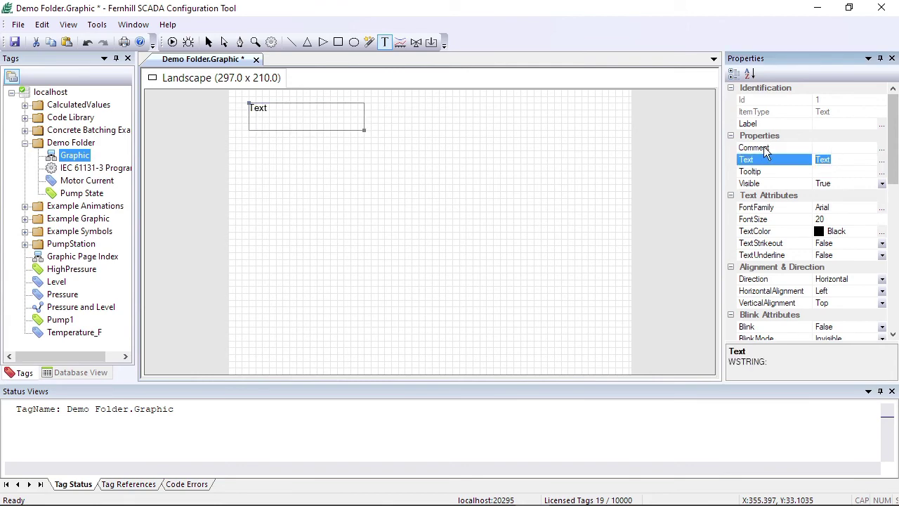
pyautogui.write('Pump Monitor')
# Set the Pump Monitor text's font size to 32 and its color to Dark Slate Gray.
pyautogui.click(843, 219)
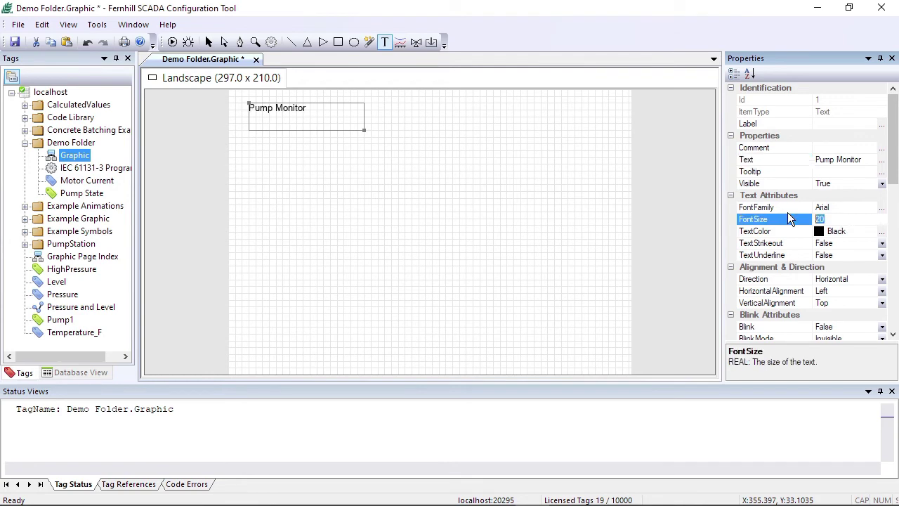
pyautogui.write('32')
pyautogui.click(881, 231)
pyautogui.click(882, 231)
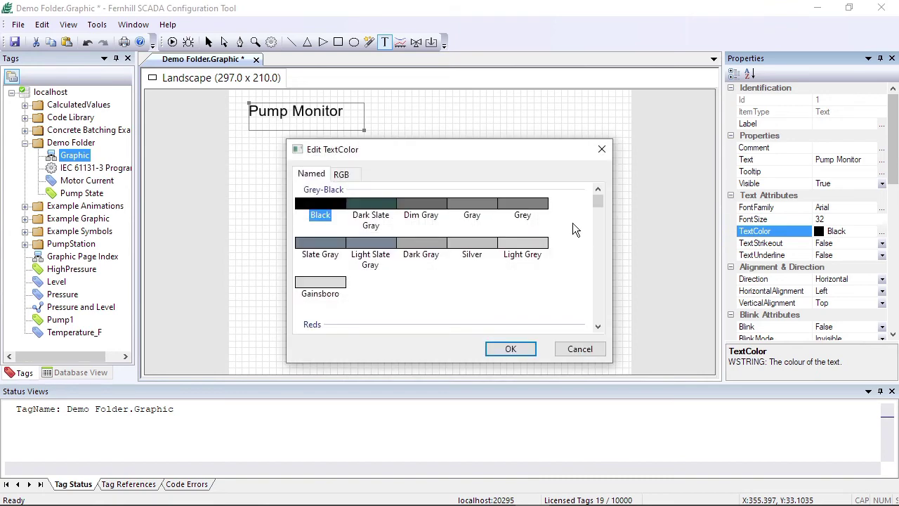
pyautogui.click(362, 216)
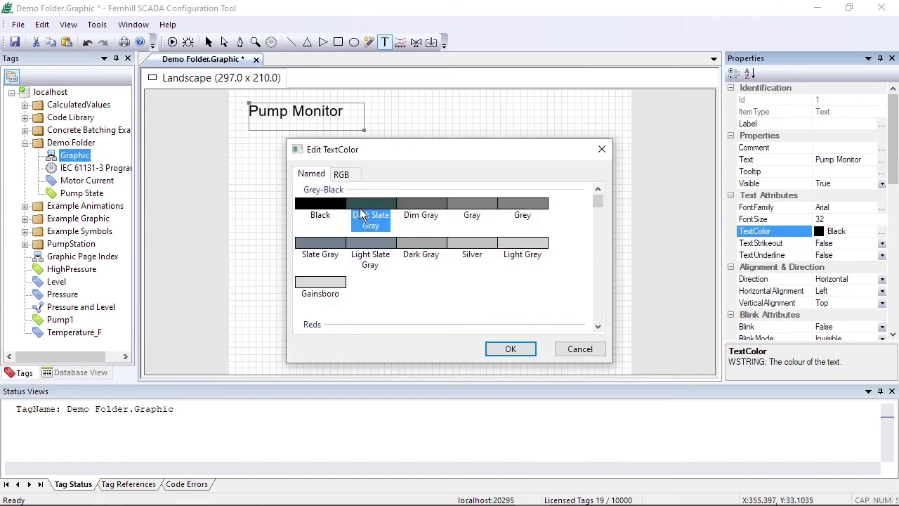
pyautogui.click(509, 348)
# Underline the Pump Monitor text, save the graphic, and clear the selection.
pyautogui.click(882, 255)
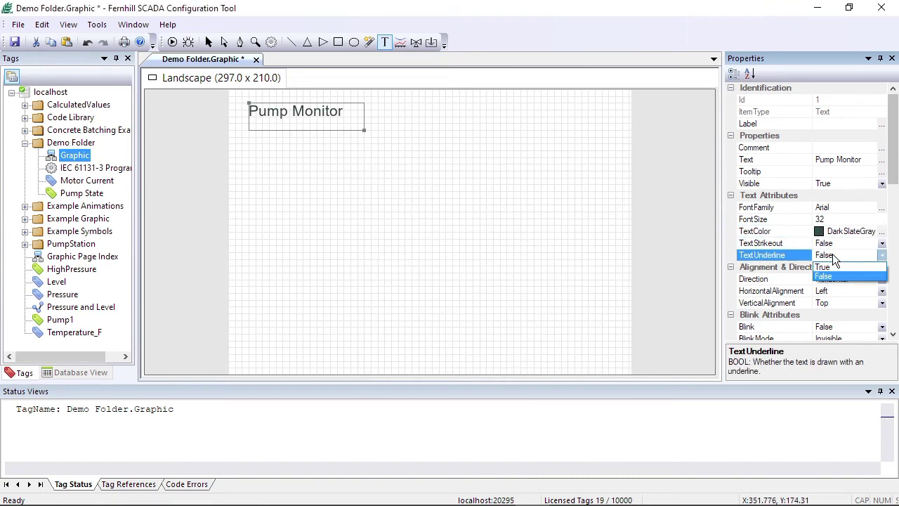
pyautogui.click(834, 272)
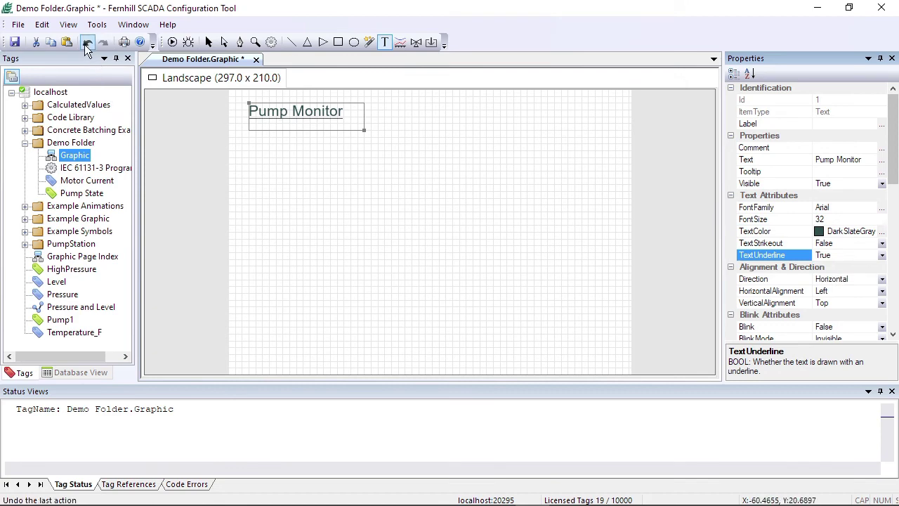
pyautogui.click(13, 44)
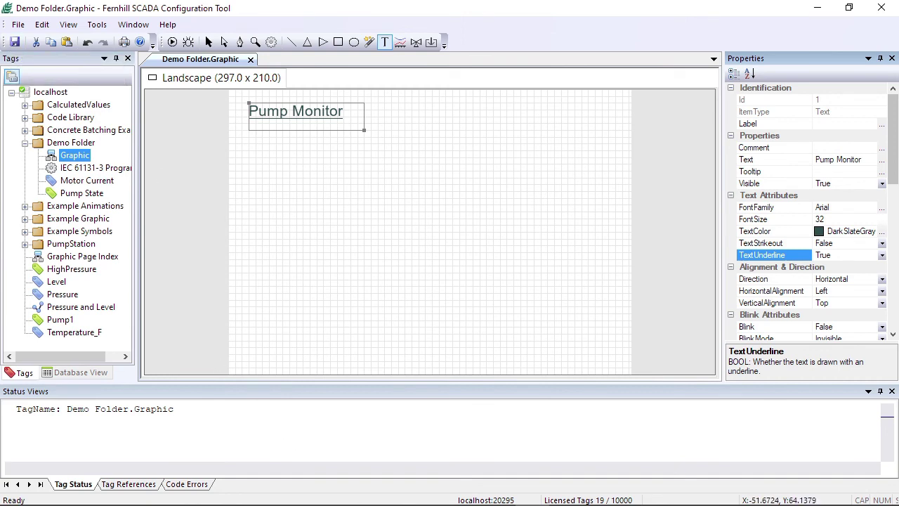
pyautogui.press('Escape')
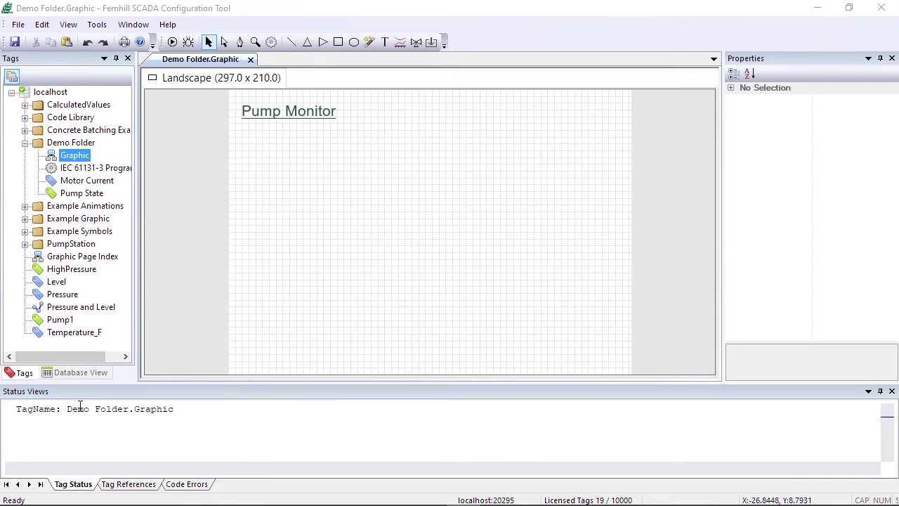
# Place the Pump State tag's Current State Description on the graphic below the Pump Monitor heading and inspect its data bindings and actions.
pyautogui.click(75, 200)
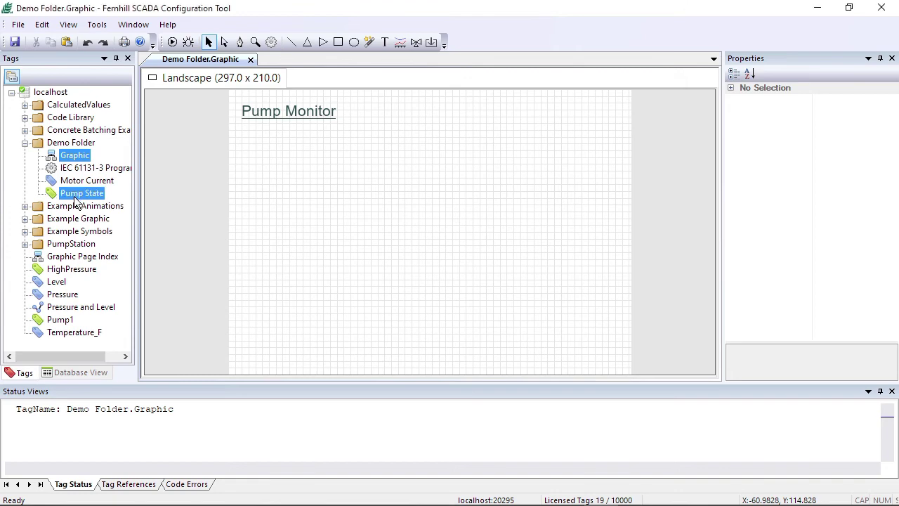
pyautogui.moveTo(75, 200); pyautogui.dragTo(261, 146)
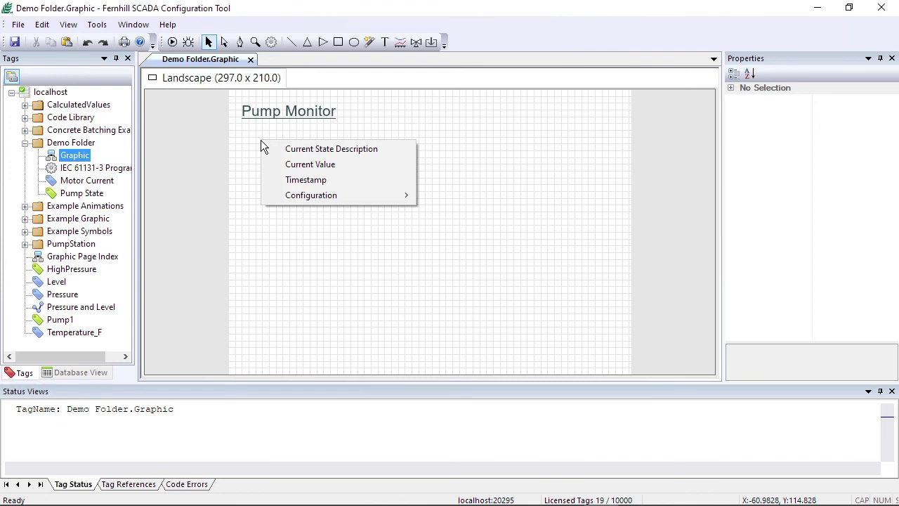
pyautogui.click(306, 148)
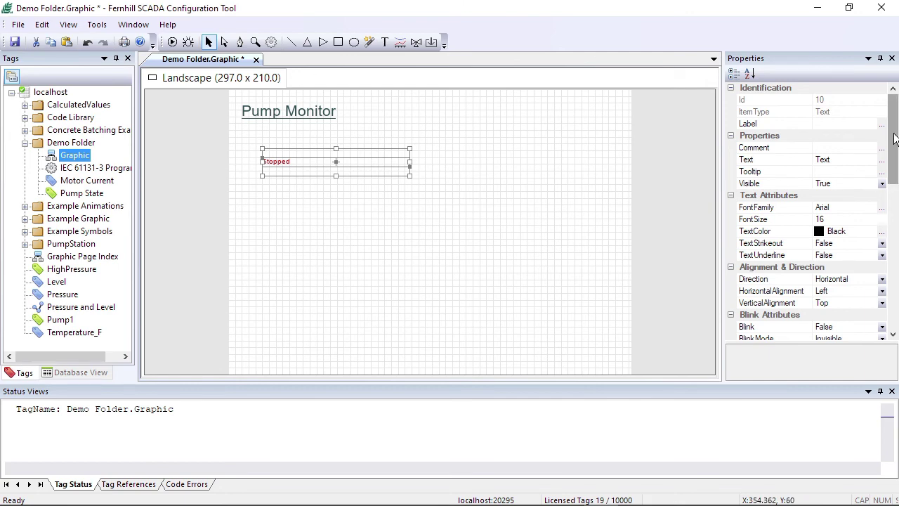
pyautogui.moveTo(896, 141); pyautogui.dragTo(896, 285)
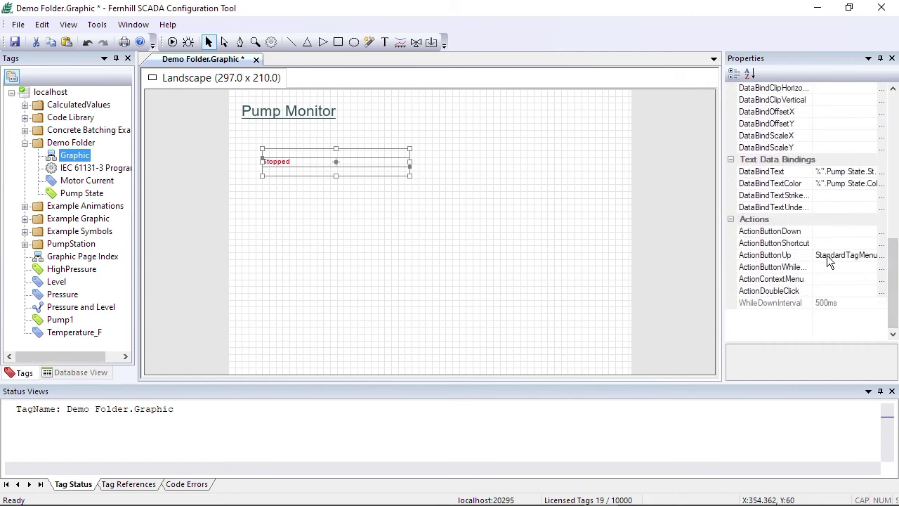
# Place the Motor Current tag's Current Value and Units on the graphic below the pump state text.
pyautogui.click(85, 181)
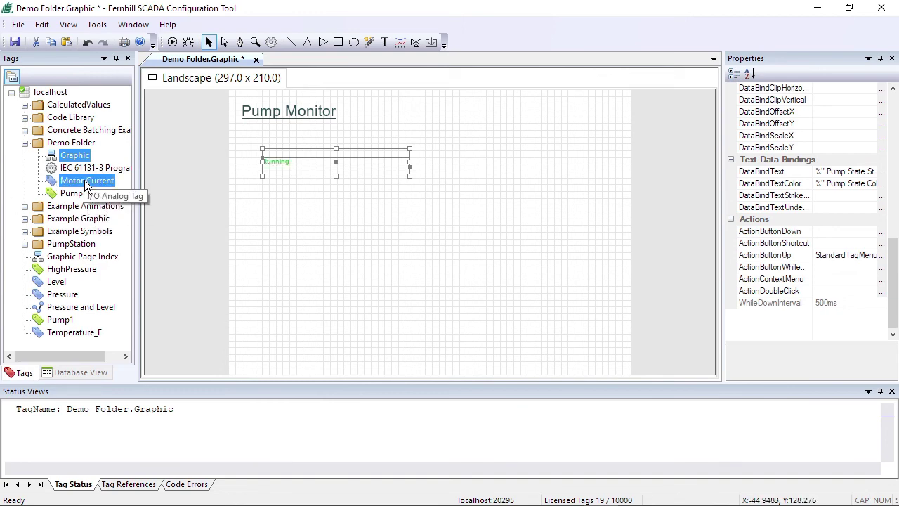
pyautogui.moveTo(85, 184); pyautogui.dragTo(255, 194)
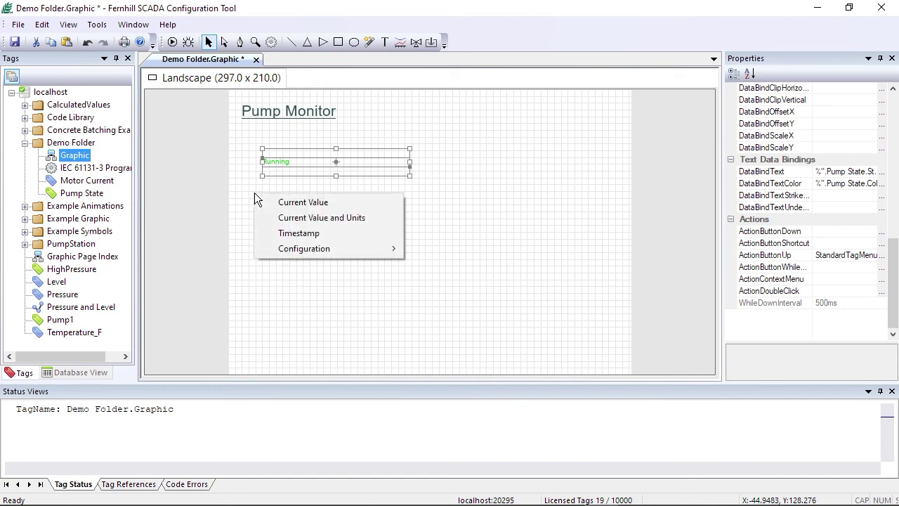
pyautogui.click(309, 219)
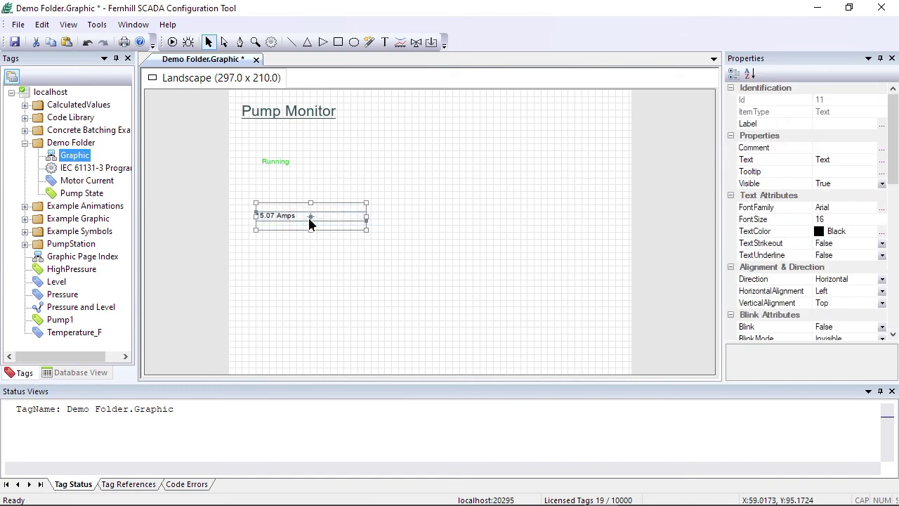
# Move the pump state text to just under the Pump Monitor heading and the motor current text directly below it.
pyautogui.click(272, 164)
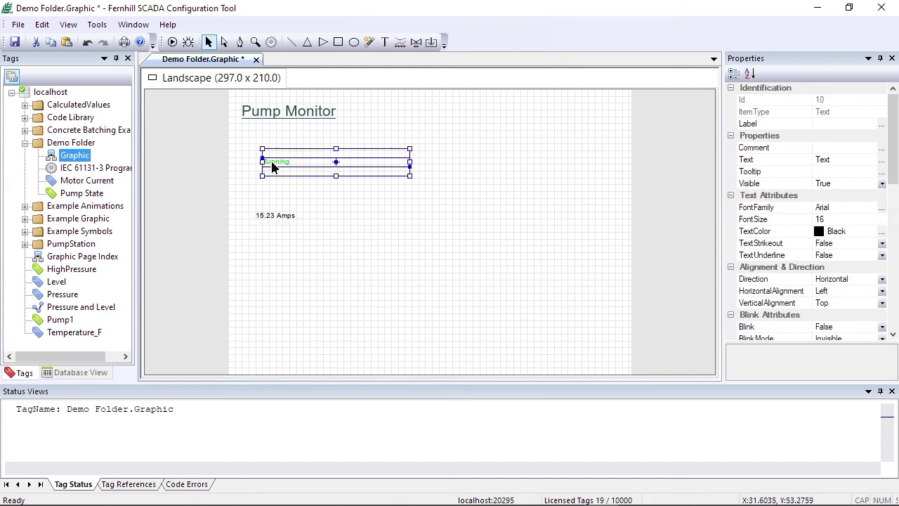
pyautogui.moveTo(286, 165); pyautogui.dragTo(272, 140)
pyautogui.click(282, 217)
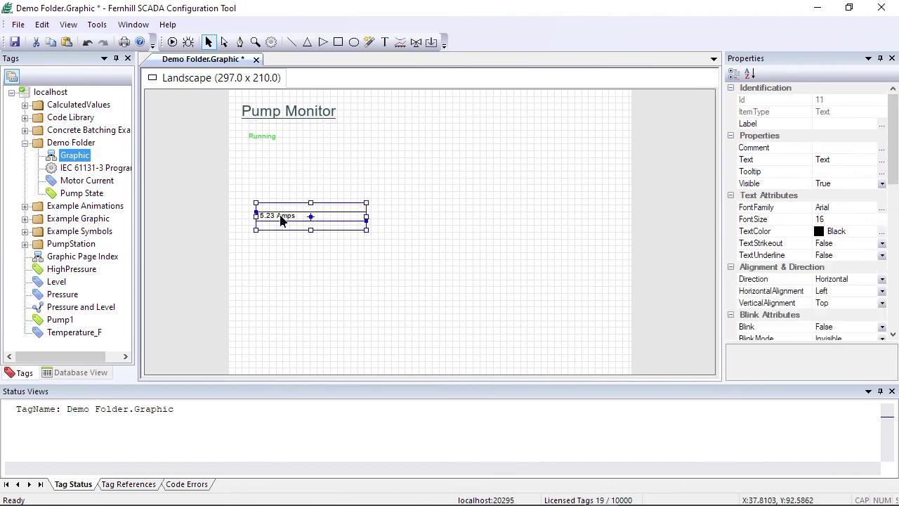
pyautogui.moveTo(283, 220); pyautogui.dragTo(269, 159)
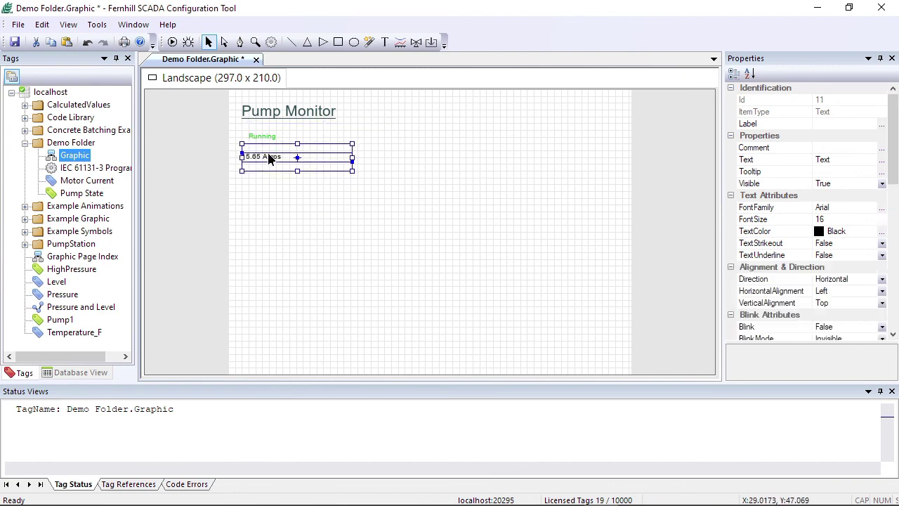
# Align all three text items on the graphic with Horizontal Left, clear the selection, and save the graphic.
pyautogui.hotkey('ctrl', 'a')
pyautogui.rightClick(348, 201)
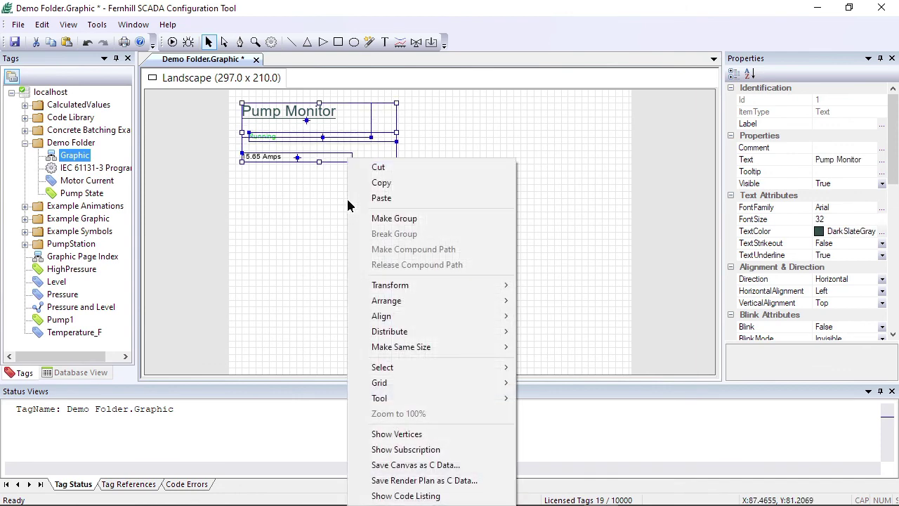
pyautogui.moveTo(422, 316)
pyautogui.click(533, 317)
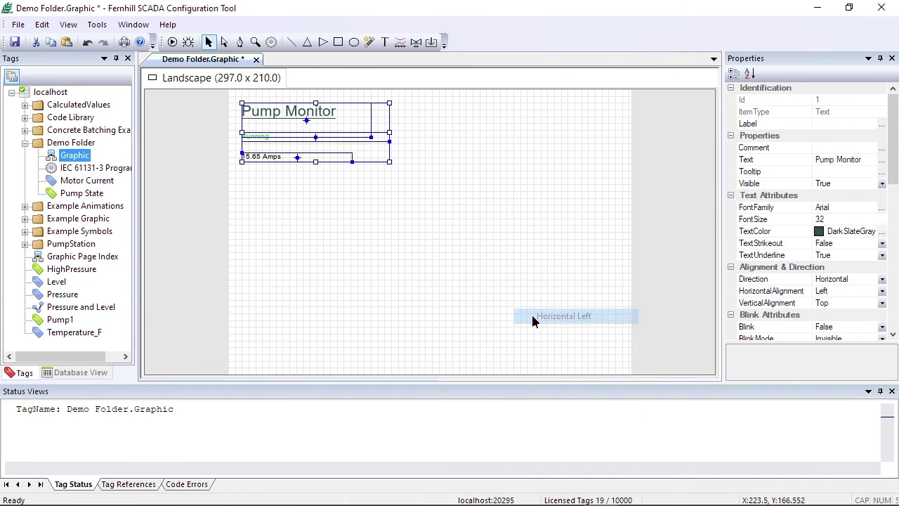
pyautogui.click(369, 259)
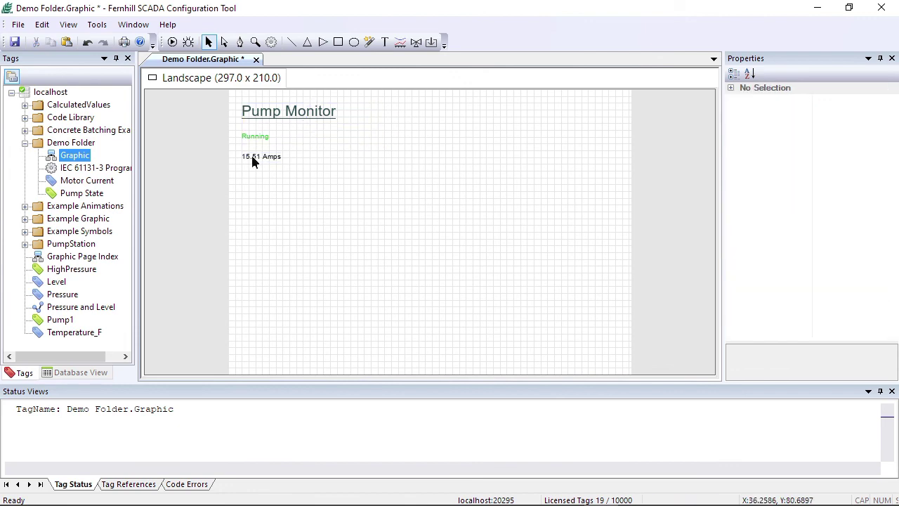
pyautogui.click(14, 42)
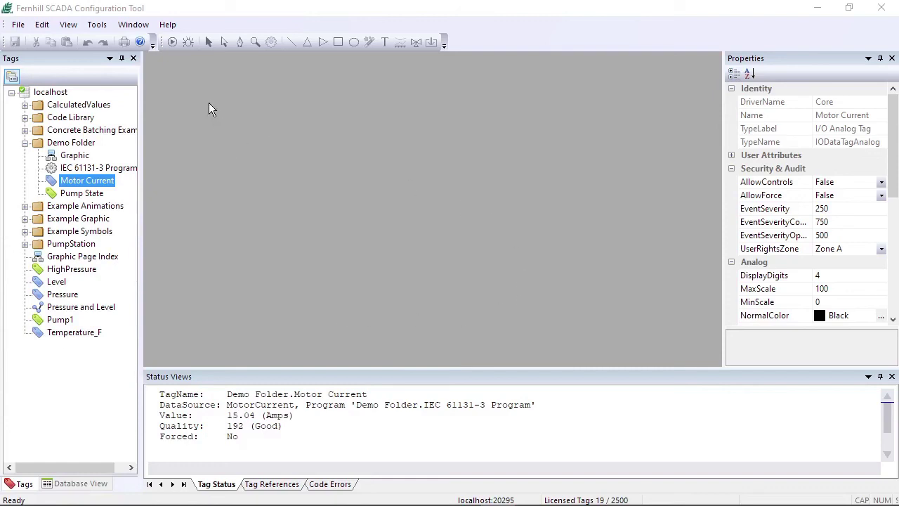
# Open the Fernhill SCADA help and expand the Configuration Tool section in its contents.
pyautogui.click(168, 26)
pyautogui.click(180, 40)
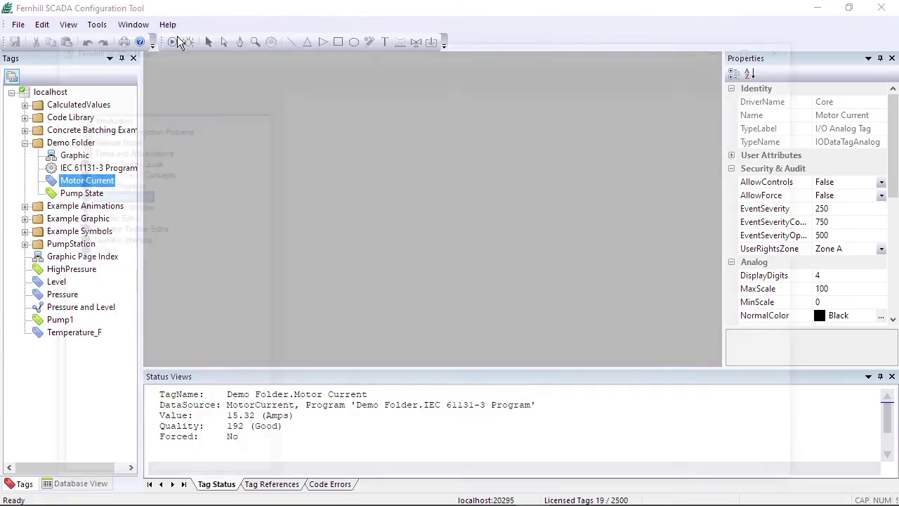
pyautogui.click(59, 194)
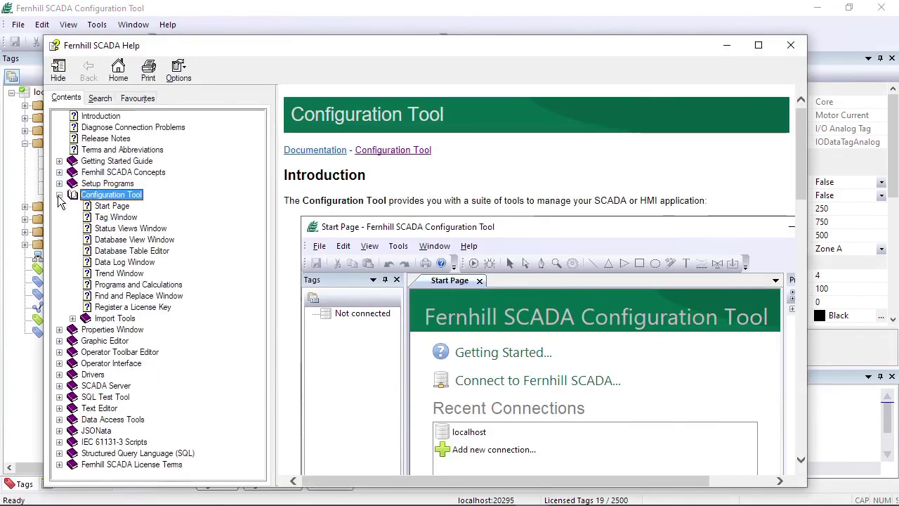